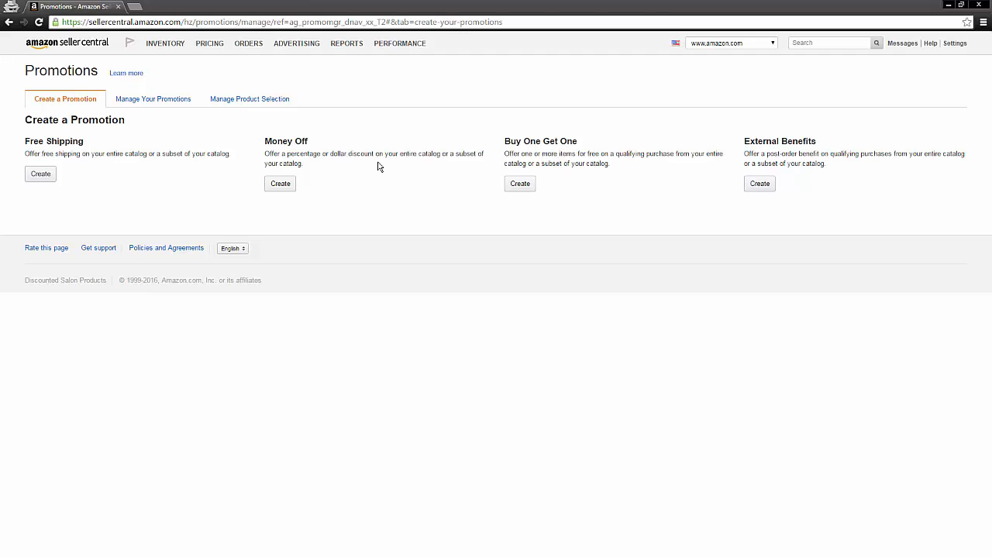
# Review the descriptions of the Free Shipping, Money Off, Buy One Get One and External Benefits promotion types
pyautogui.click(302, 100)
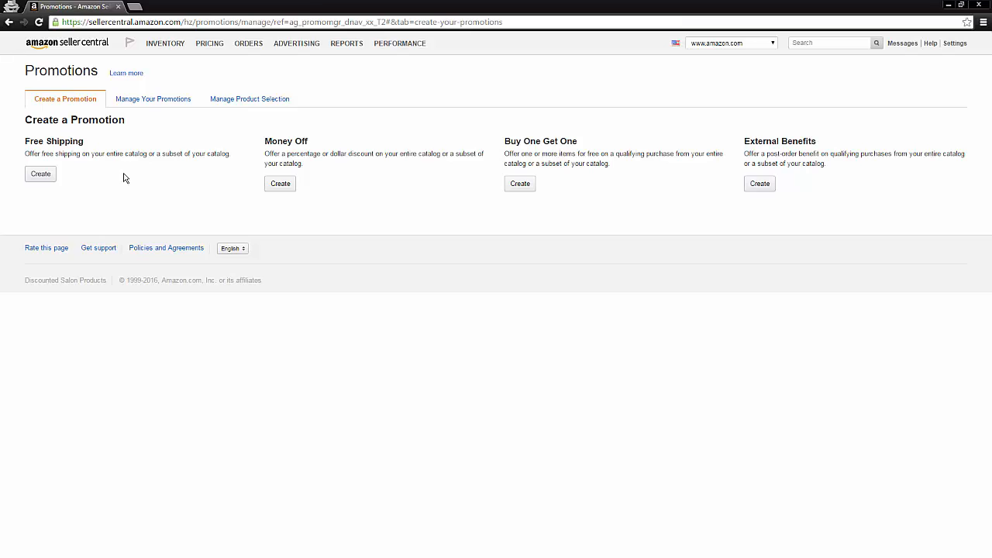
pyautogui.moveTo(24, 139); pyautogui.dragTo(240, 156)
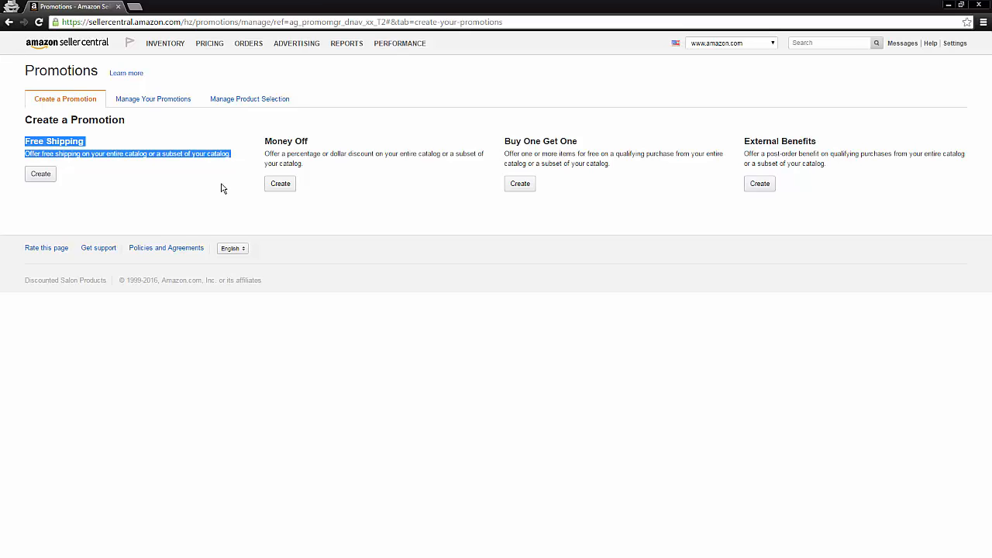
pyautogui.click(74, 155)
pyautogui.moveTo(24, 141); pyautogui.dragTo(199, 153)
pyautogui.click(200, 152)
pyautogui.moveTo(264, 142); pyautogui.dragTo(325, 163)
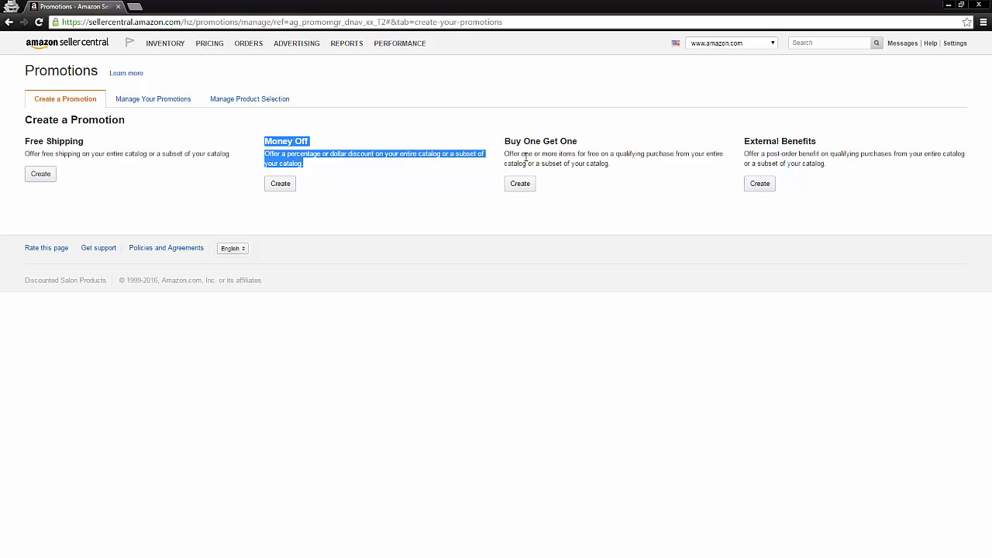
pyautogui.click(457, 141)
pyautogui.moveTo(505, 143); pyautogui.dragTo(620, 163)
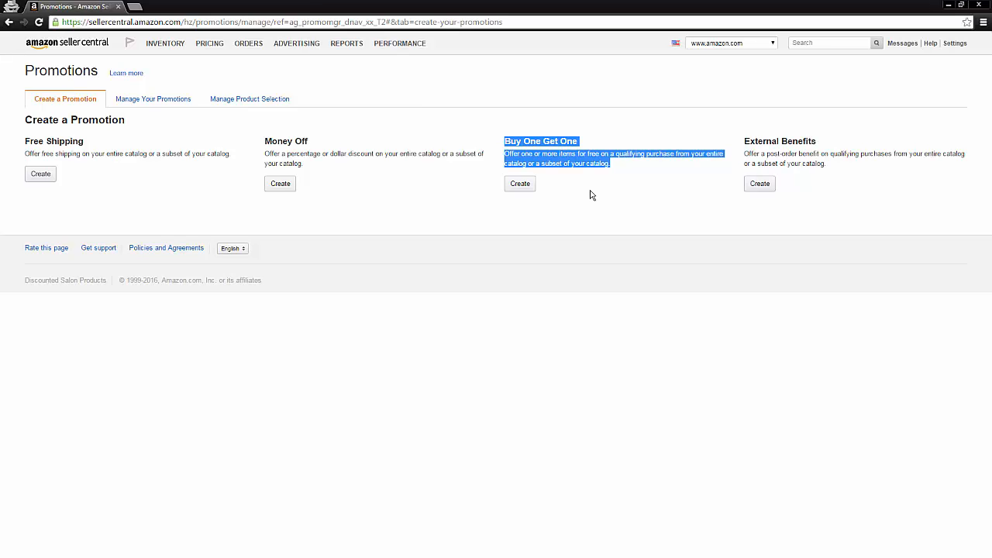
pyautogui.moveTo(737, 162); pyautogui.dragTo(860, 165)
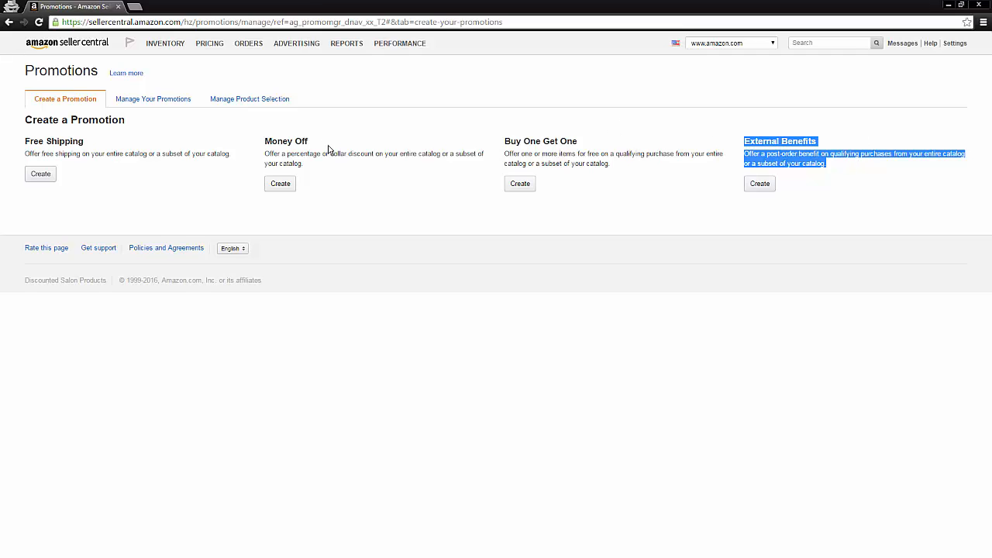
pyautogui.moveTo(263, 141); pyautogui.dragTo(316, 161)
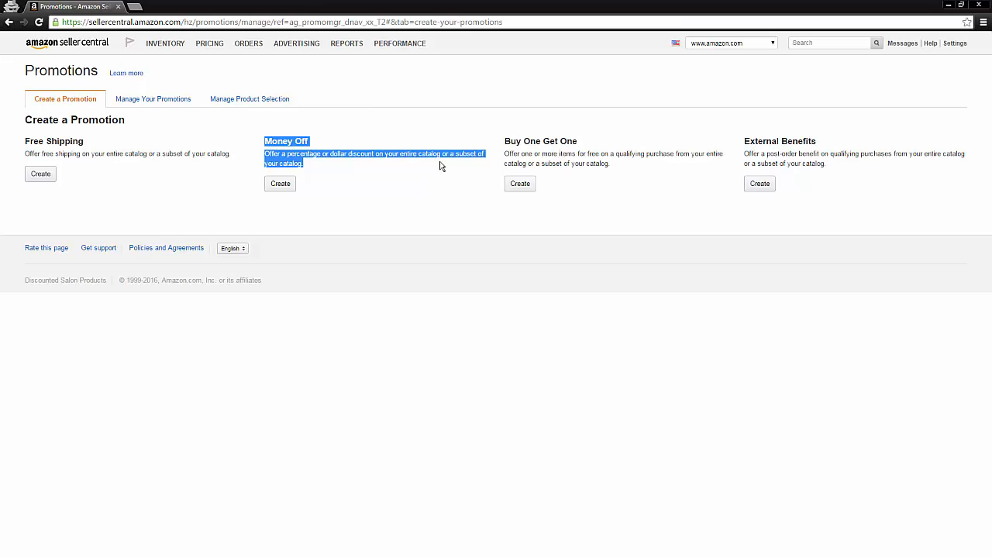
pyautogui.click(508, 142)
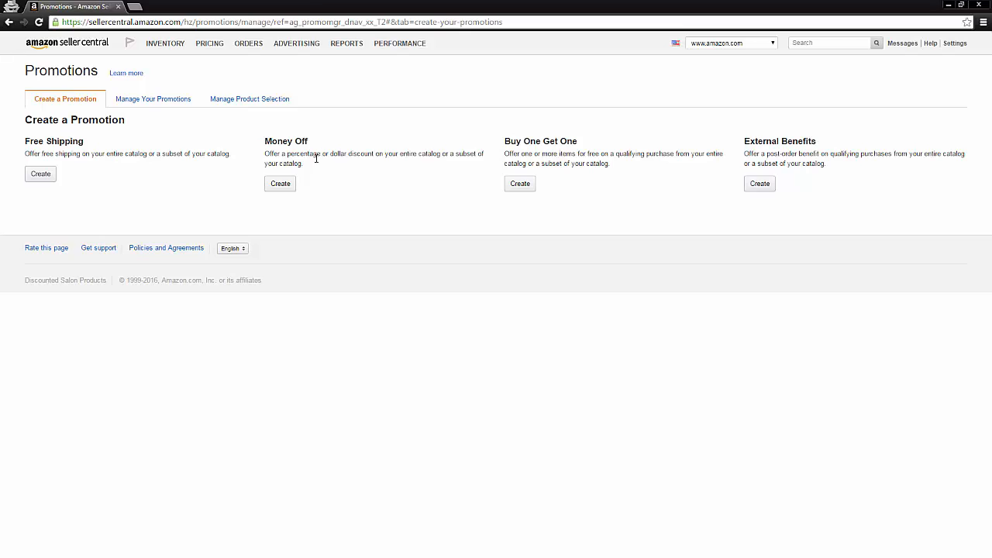
pyautogui.moveTo(307, 164); pyautogui.dragTo(265, 138)
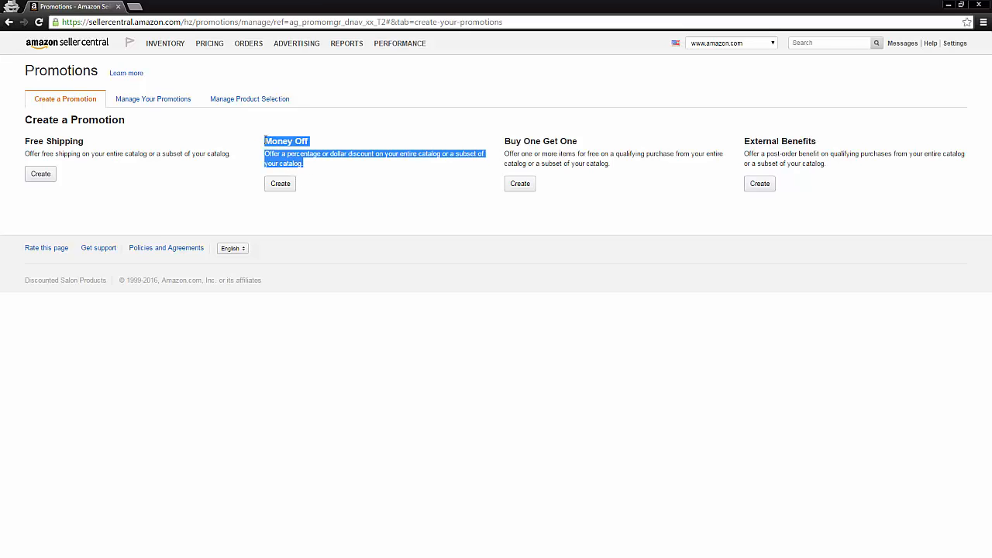
# Start a new Money Off promotion that applies when the buyer purchases at least 1 item
pyautogui.click(287, 185)
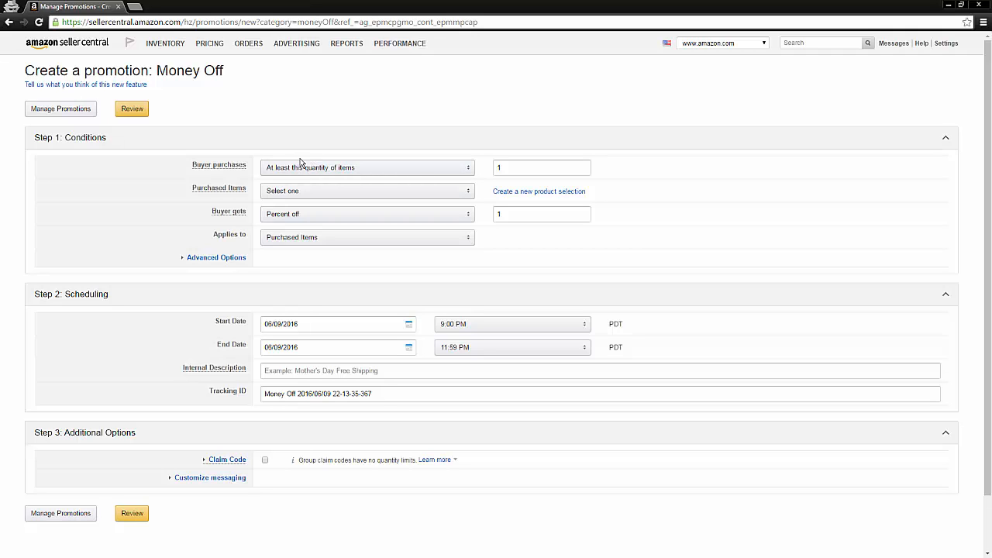
pyautogui.click(224, 167)
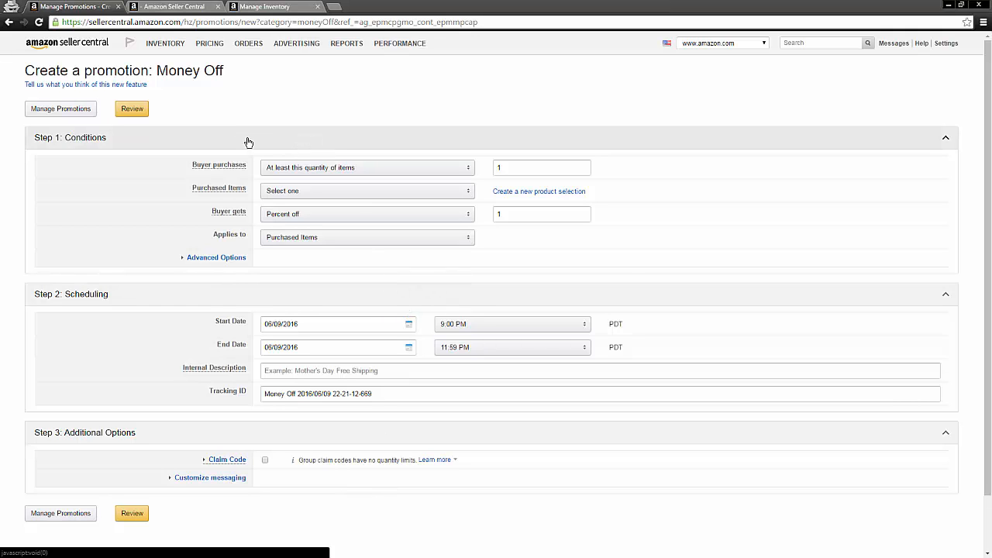
pyautogui.moveTo(230, 165)
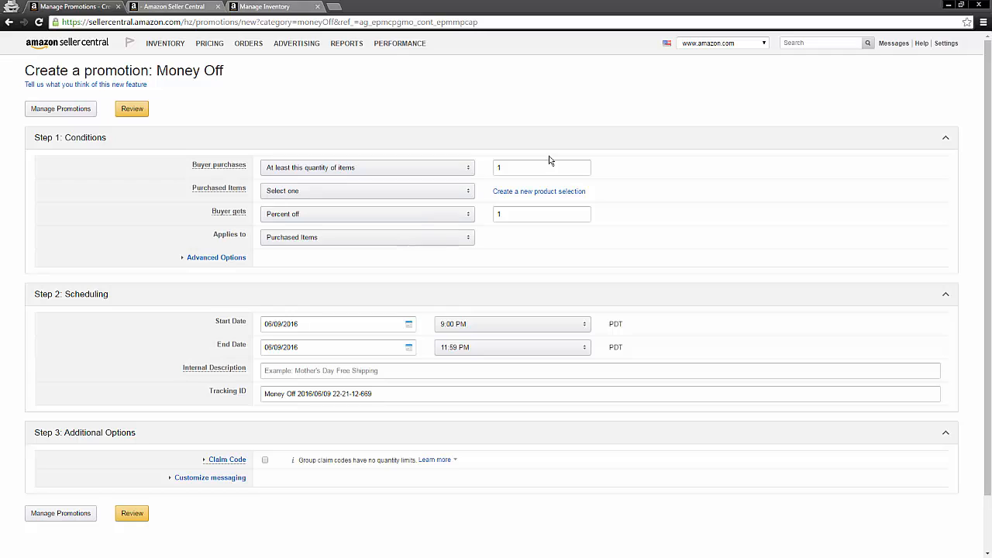
pyautogui.click(521, 166)
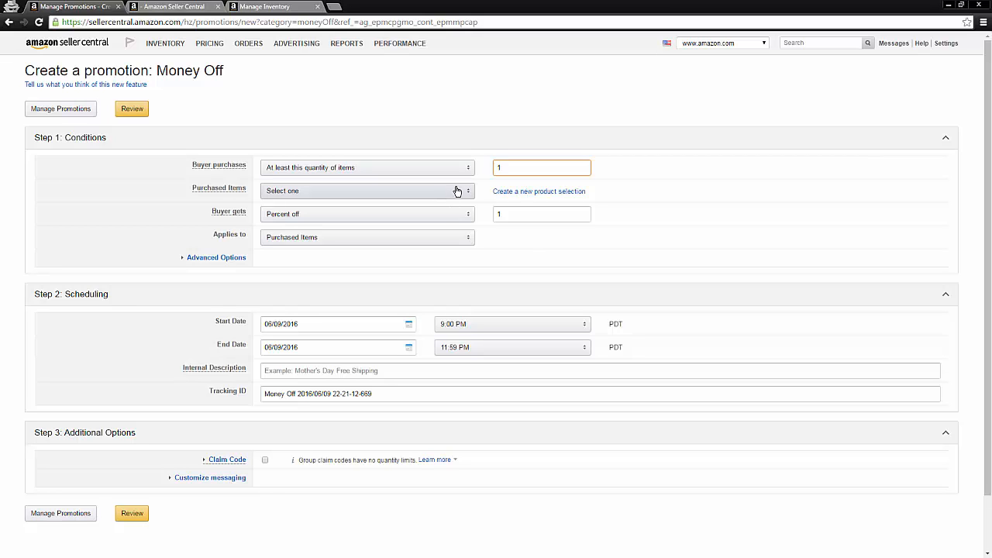
# Choose Apple Watch Stand Launch Campaign as the promotion's purchased items
pyautogui.moveTo(222, 192)
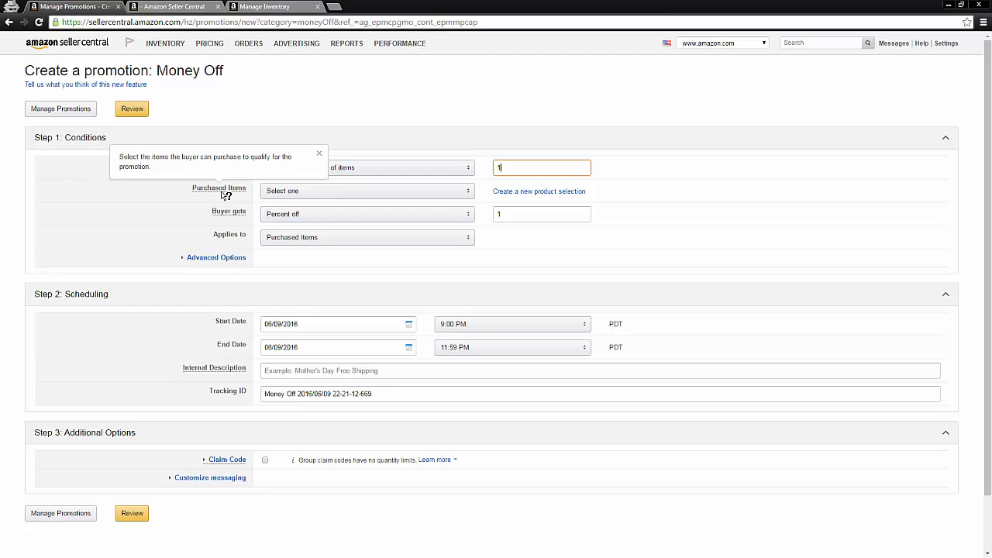
pyautogui.click(427, 189)
pyautogui.click(357, 208)
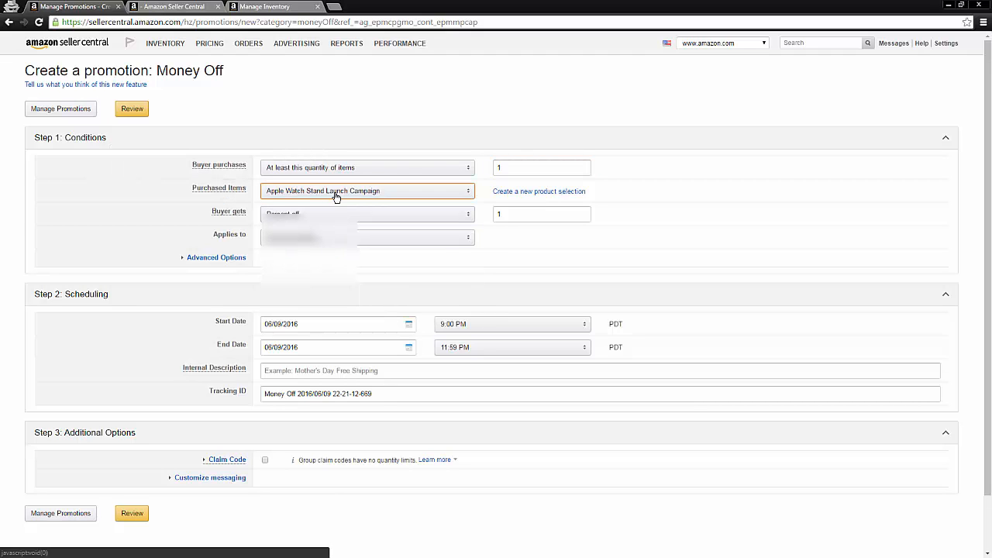
# Begin a new product selection for the promotion using the ASIN List type
pyautogui.click(551, 193)
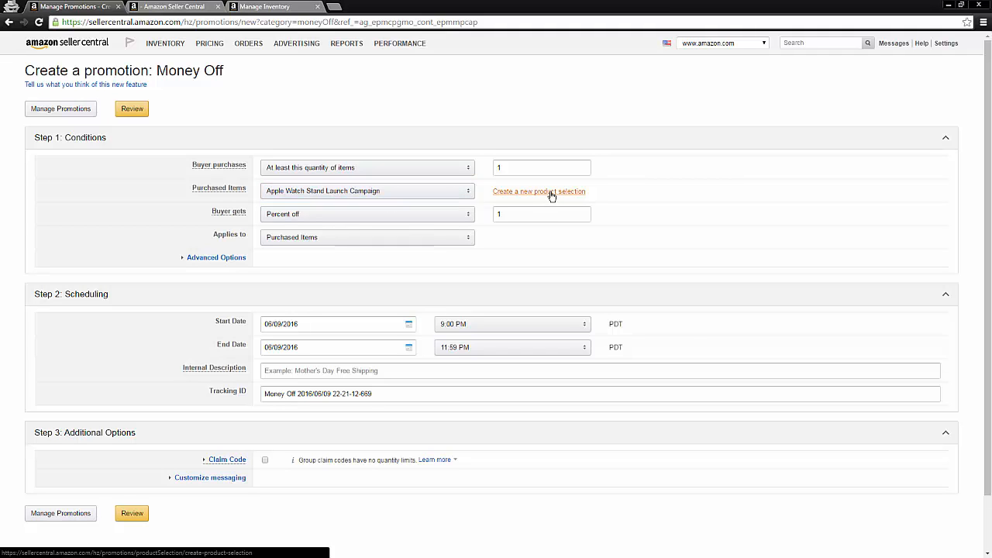
pyautogui.click(131, 129)
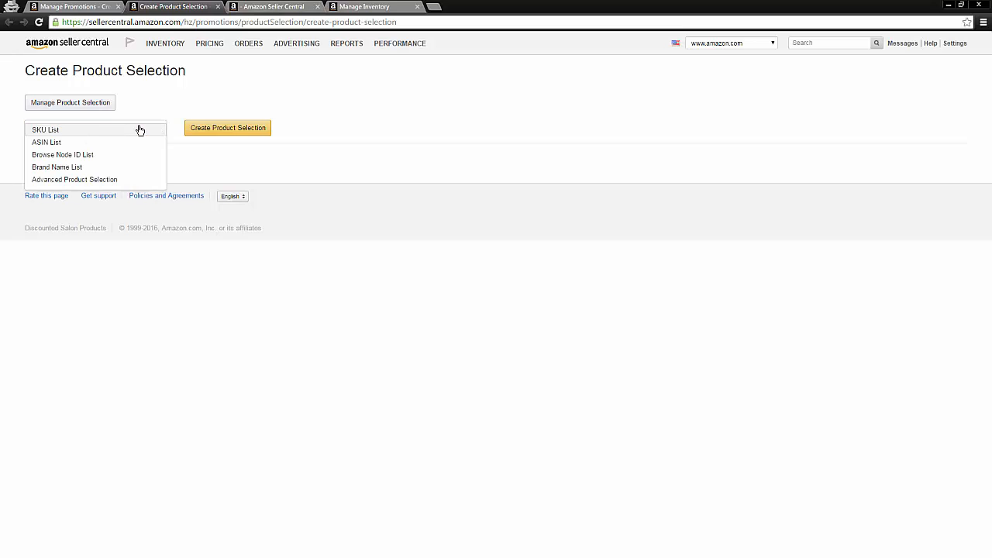
pyautogui.click(184, 89)
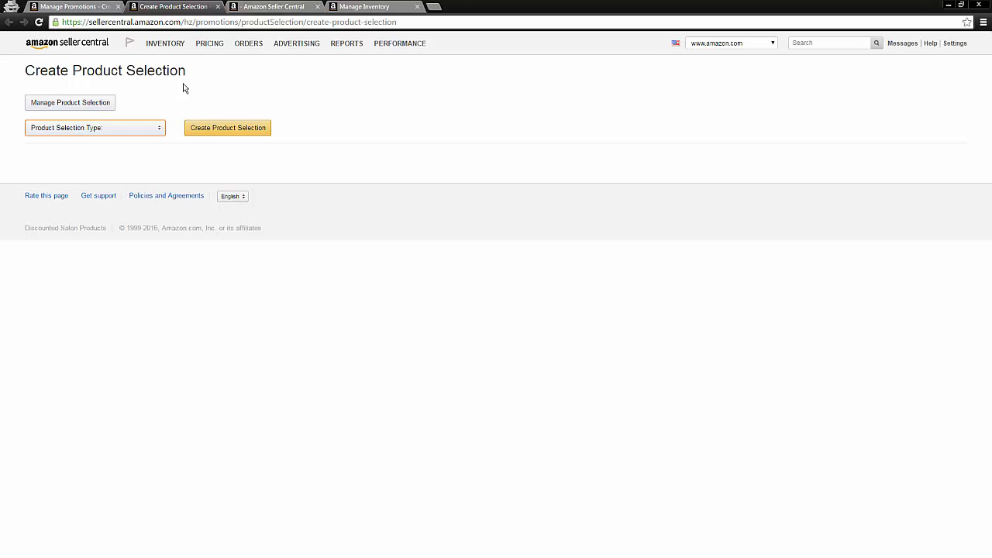
pyautogui.click(127, 136)
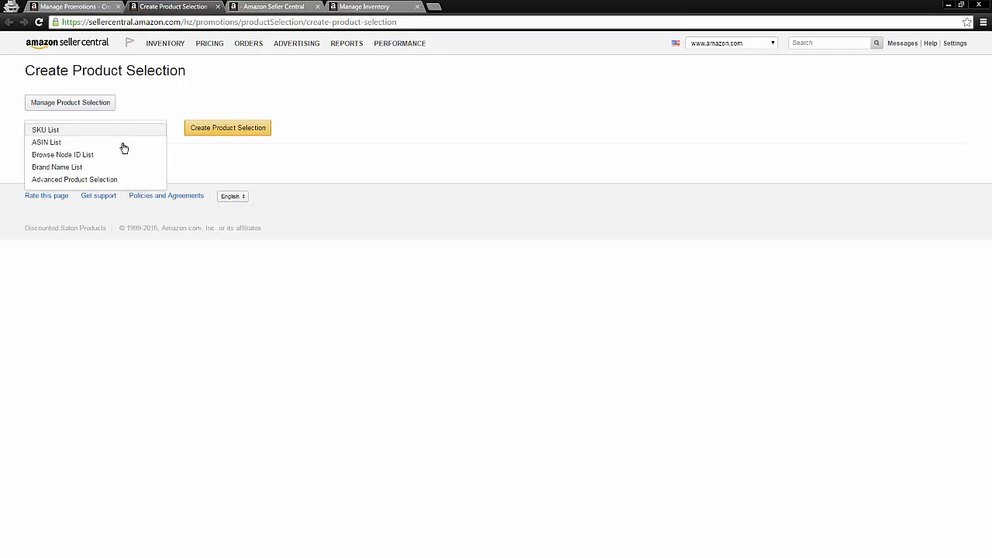
pyautogui.click(56, 146)
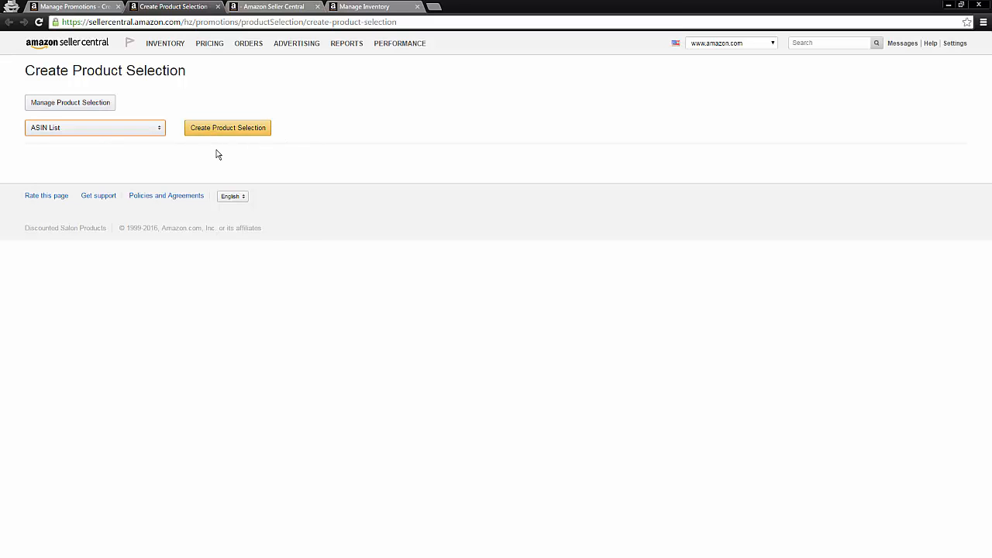
pyautogui.click(233, 129)
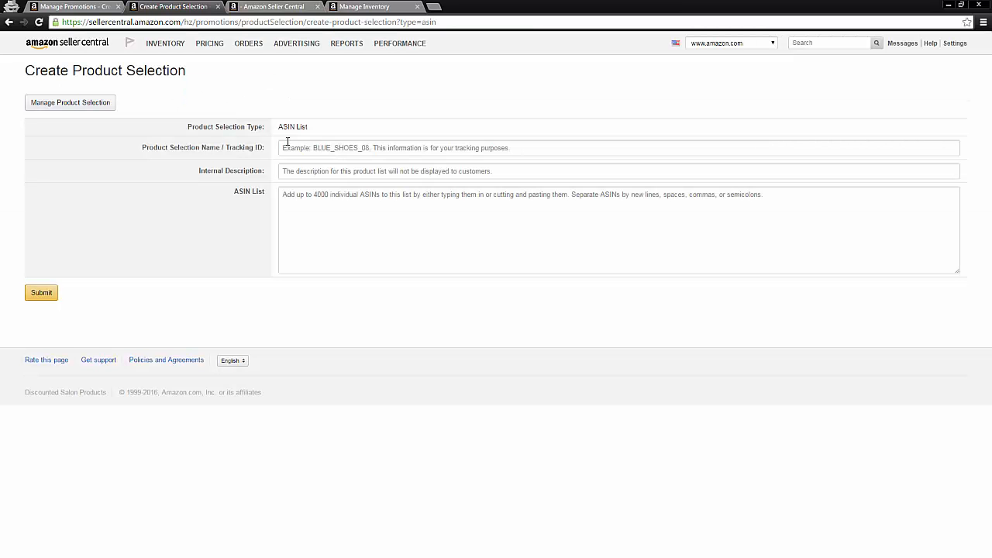
# Name the product selection APPLE_STAND and give it the internal description "Apple Watch Stand Launch Campaign"
pyautogui.click(307, 147)
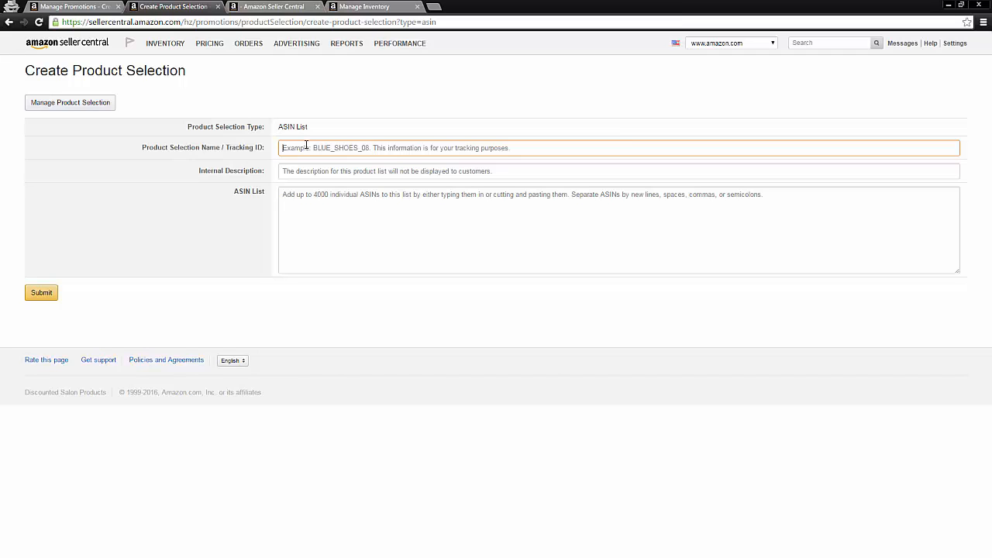
pyautogui.write('APPLE_STAND')
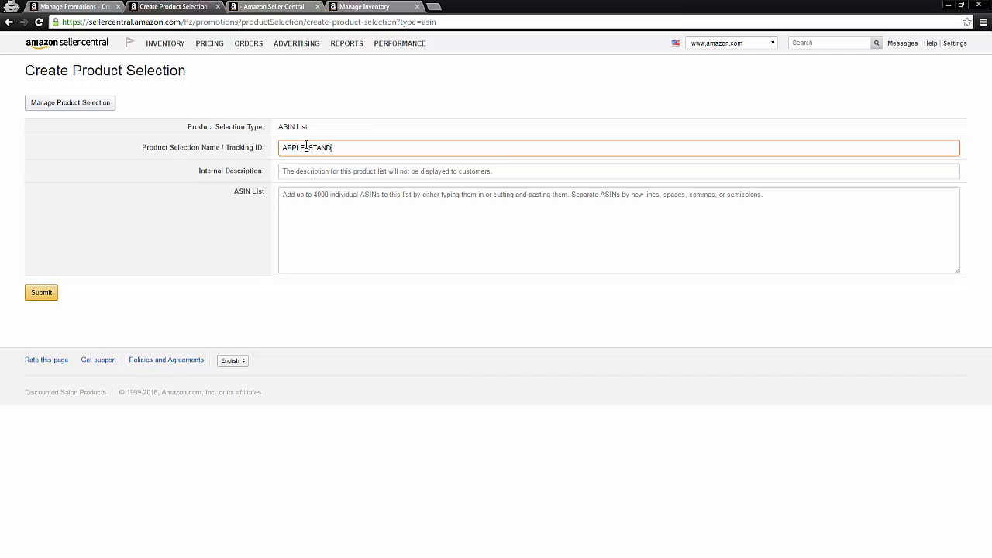
pyautogui.press('Tab')
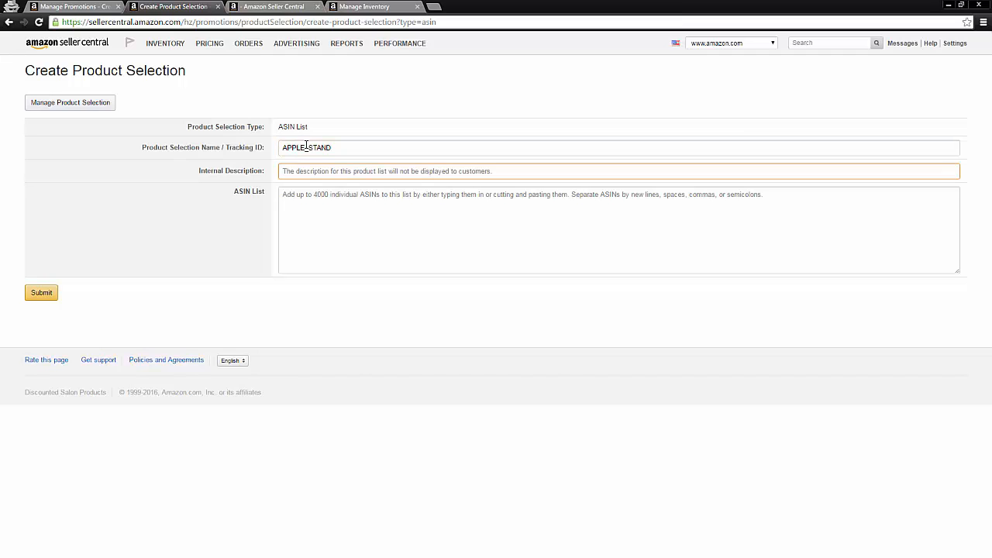
pyautogui.write('Apple Watch')
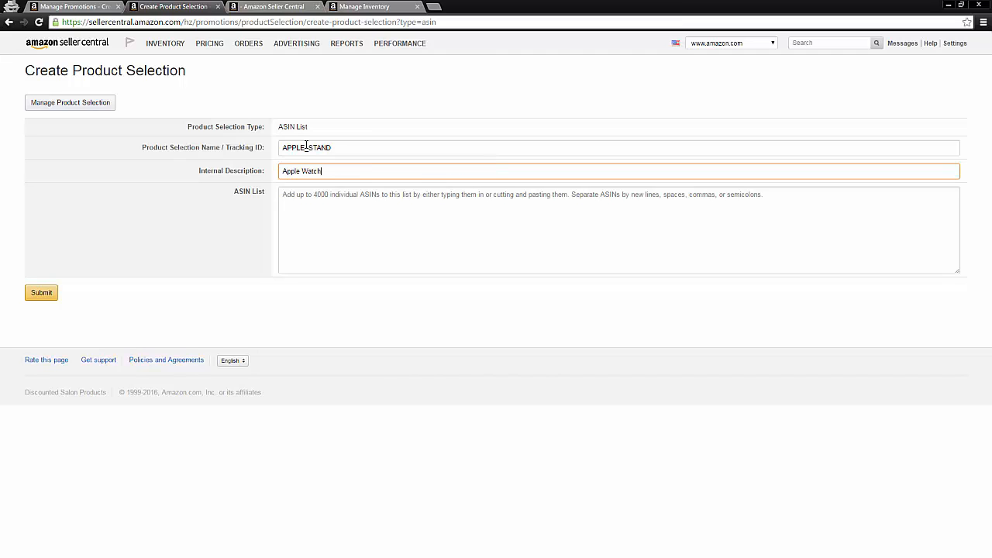
pyautogui.write(' Launch')
pyautogui.press('BackSpace')
pyautogui.press('BackSpace')
pyautogui.press('BackSpace')
pyautogui.press('BackSpace')
pyautogui.press('BackSpace')
pyautogui.press('BackSpace')
pyautogui.write('St')
pyautogui.write('n')
pyautogui.press('Tab')
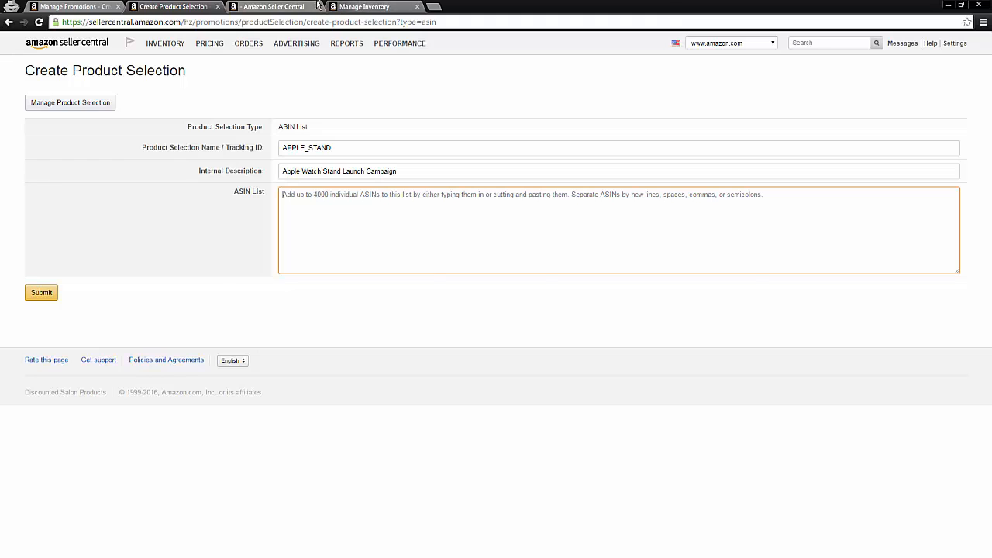
# Copy the ASIN of Apple Watch Stand (Black) from the inventory into the ASIN list and submit the product selection
pyautogui.click(360, 6)
pyautogui.moveTo(187, 203); pyautogui.dragTo(230, 209)
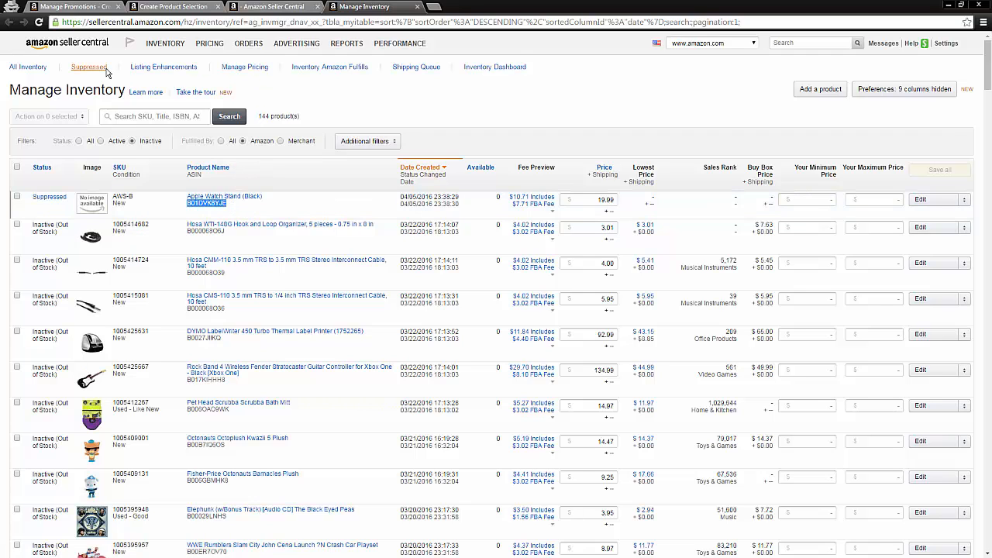
pyautogui.rightClick(213, 200)
pyautogui.click(239, 212)
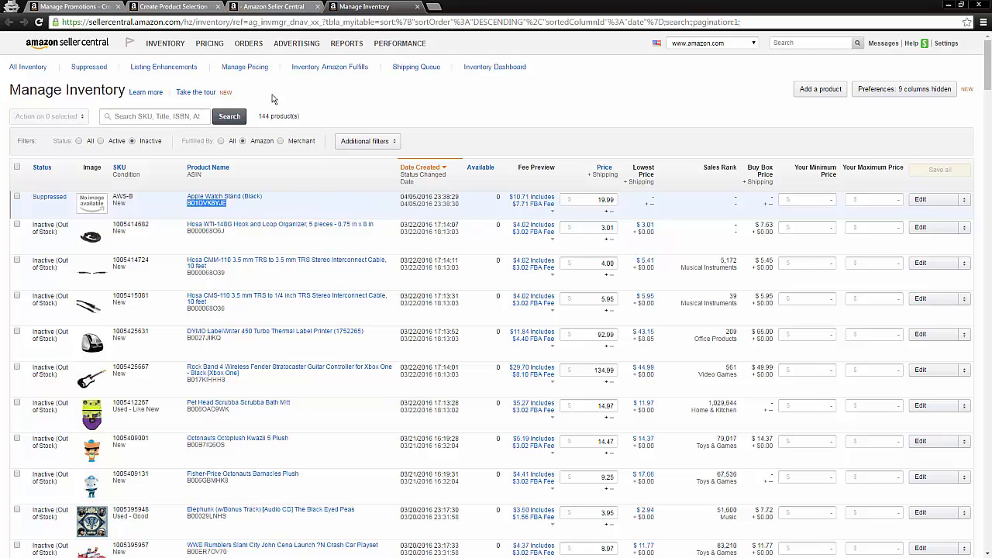
pyautogui.hotkey('ctrl', 'Tab')
pyautogui.hotkey('ctrl', 'Tab')
pyautogui.hotkey('ctrl', 'v')
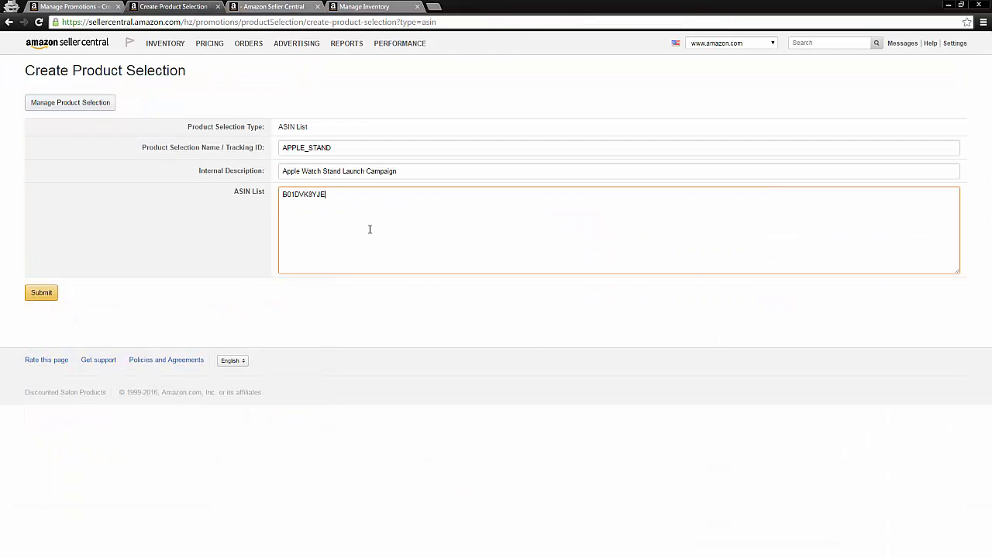
pyautogui.click(40, 292)
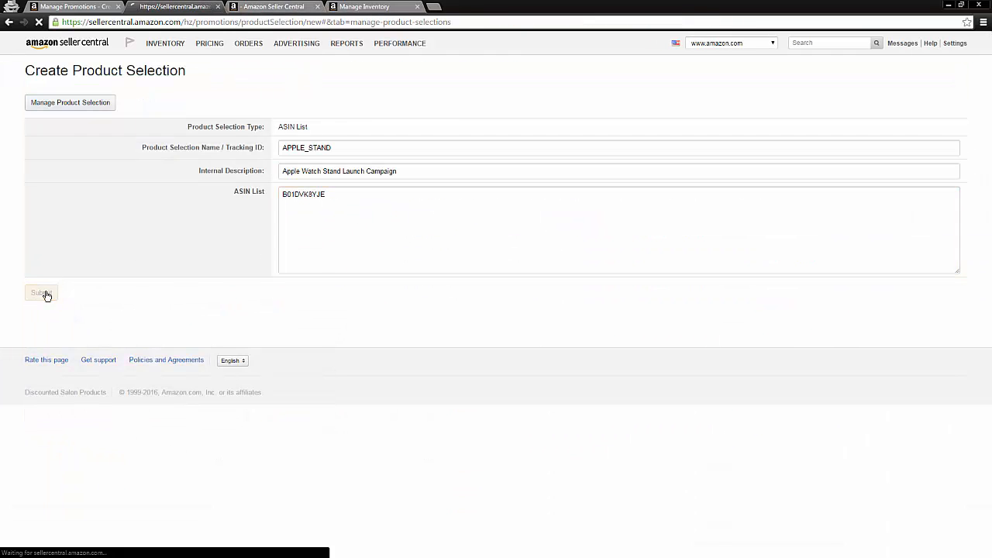
pyautogui.moveTo(173, 74); pyautogui.dragTo(239, 83)
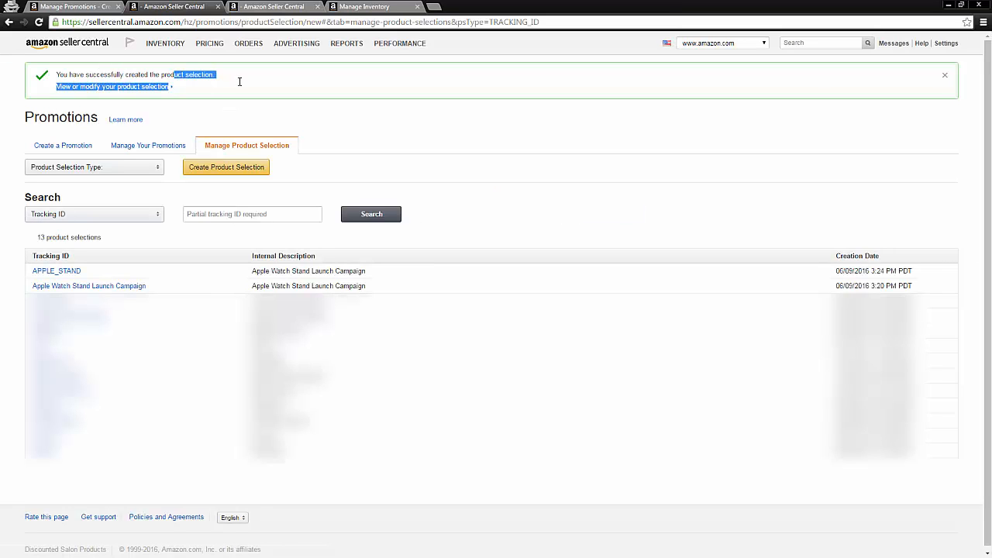
pyautogui.click(226, 86)
# Reload the Money Off promotion form and choose APPLE_STAND as the purchased items
pyautogui.click(82, 6)
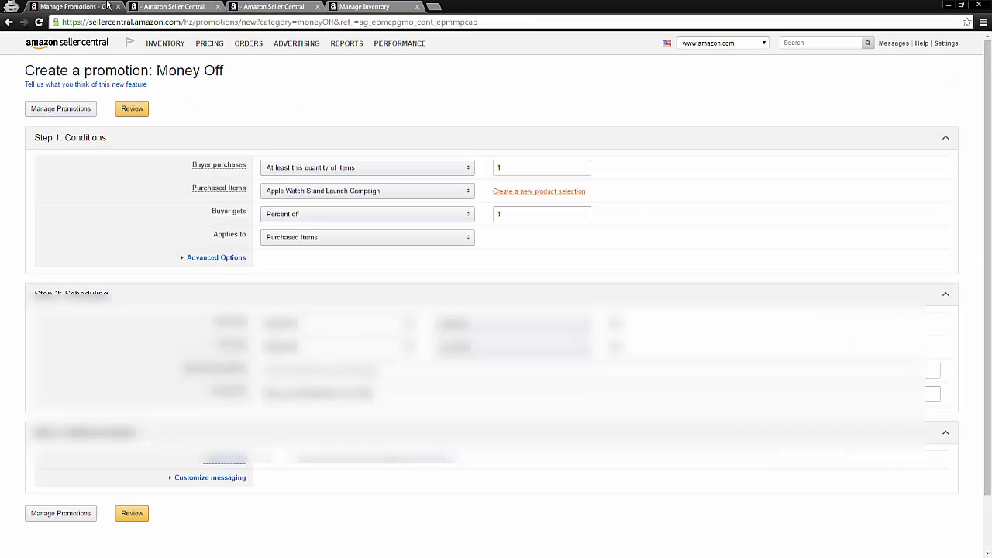
pyautogui.click(37, 22)
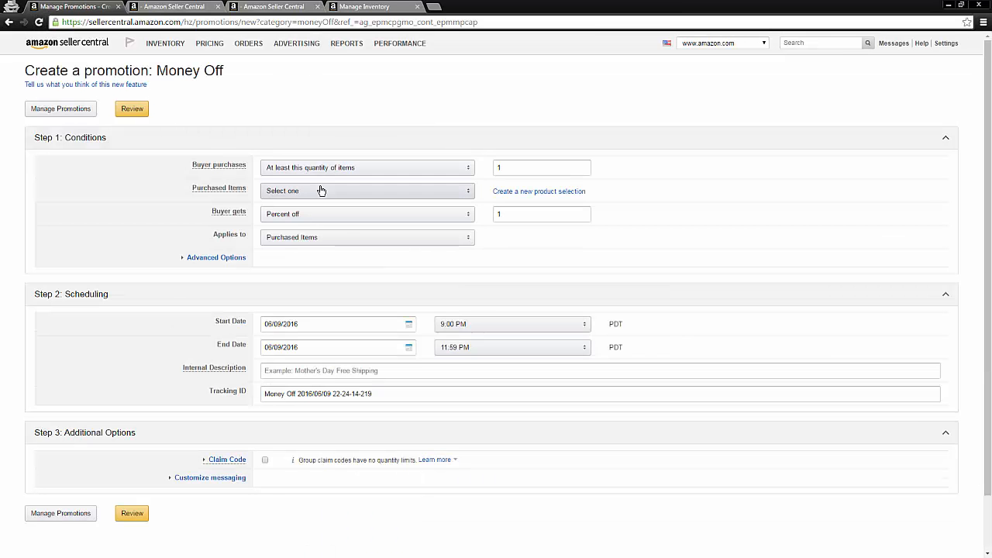
pyautogui.click(332, 193)
pyautogui.click(346, 205)
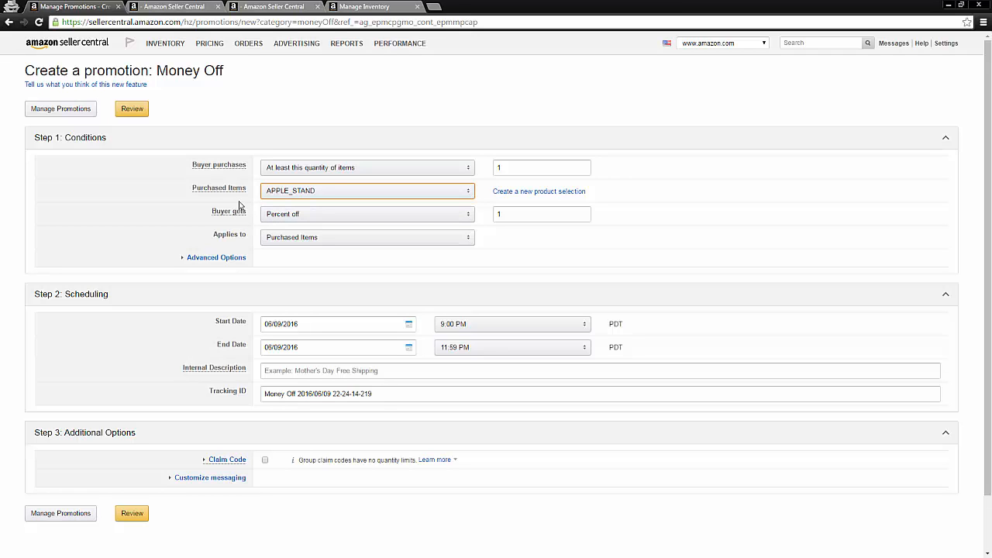
# Set what the buyer gets to Amount off (in $)
pyautogui.moveTo(223, 219)
pyautogui.click(299, 216)
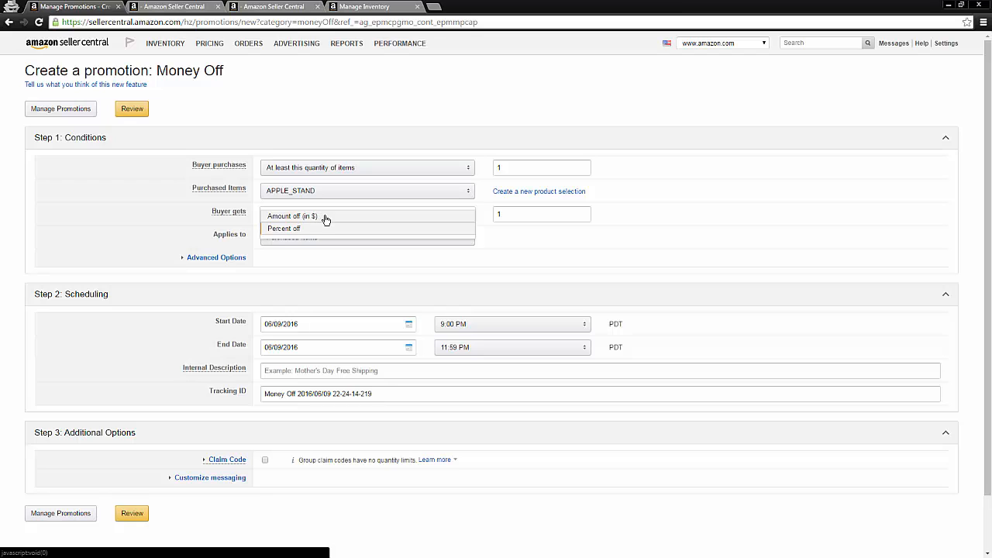
pyautogui.click(328, 219)
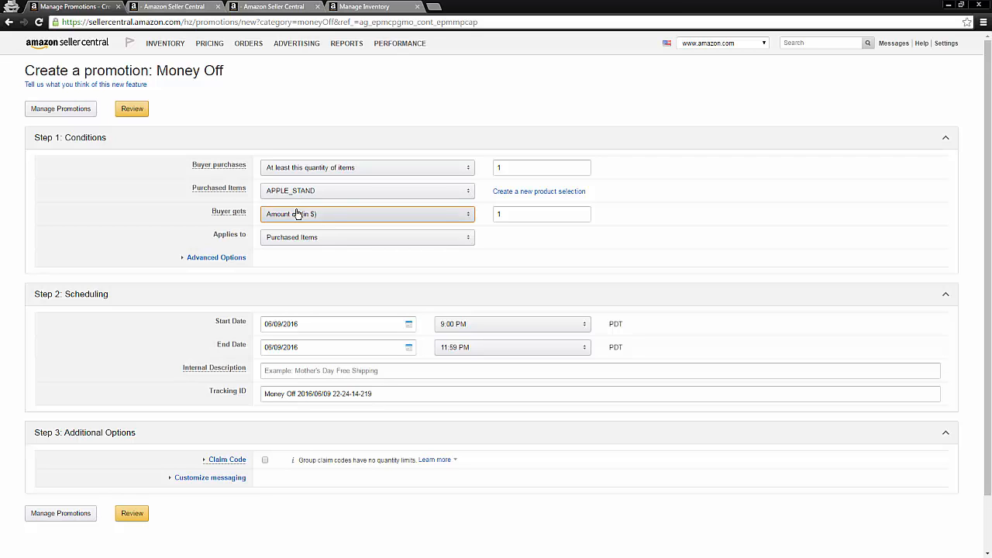
# Set what the buyer gets to Percent off with a value of 80
pyautogui.click(322, 215)
pyautogui.click(327, 231)
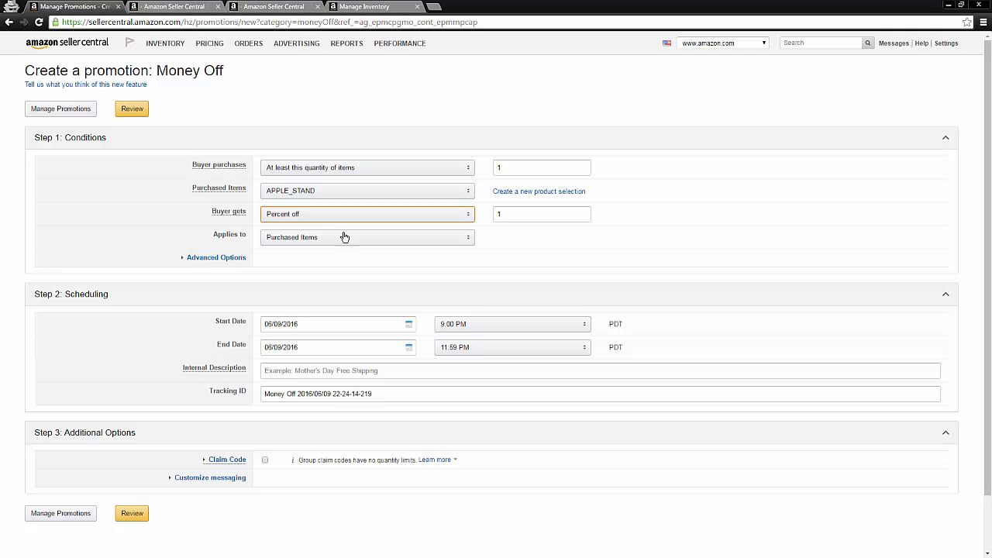
pyautogui.press('Tab')
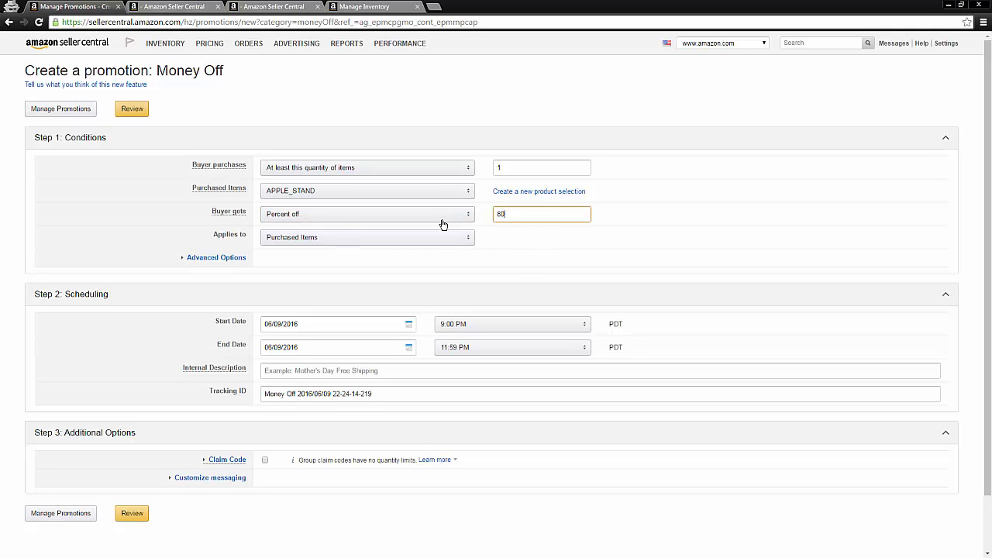
pyautogui.click(603, 217)
# Set what the buyer gets to Amount off (in $) with a value of 20
pyautogui.click(387, 219)
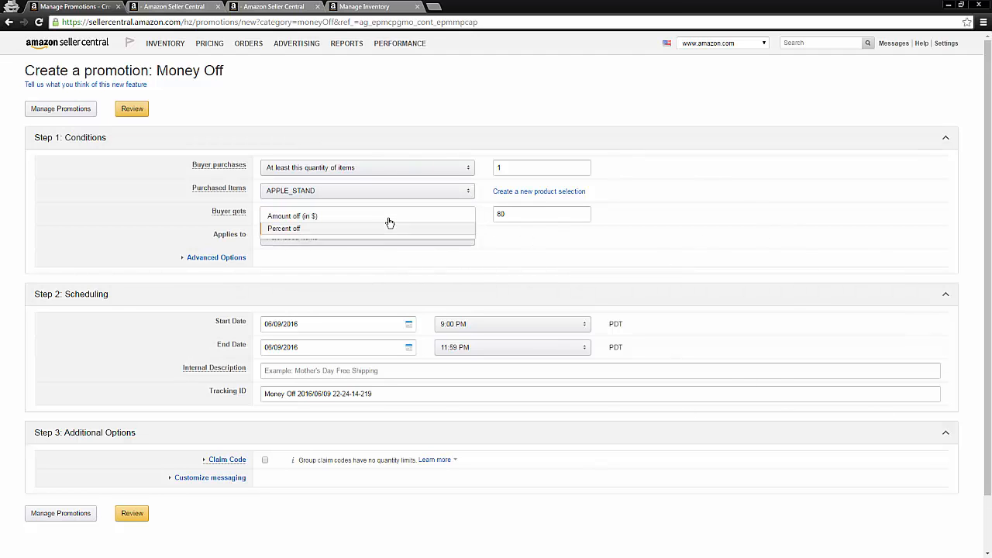
pyautogui.click(373, 219)
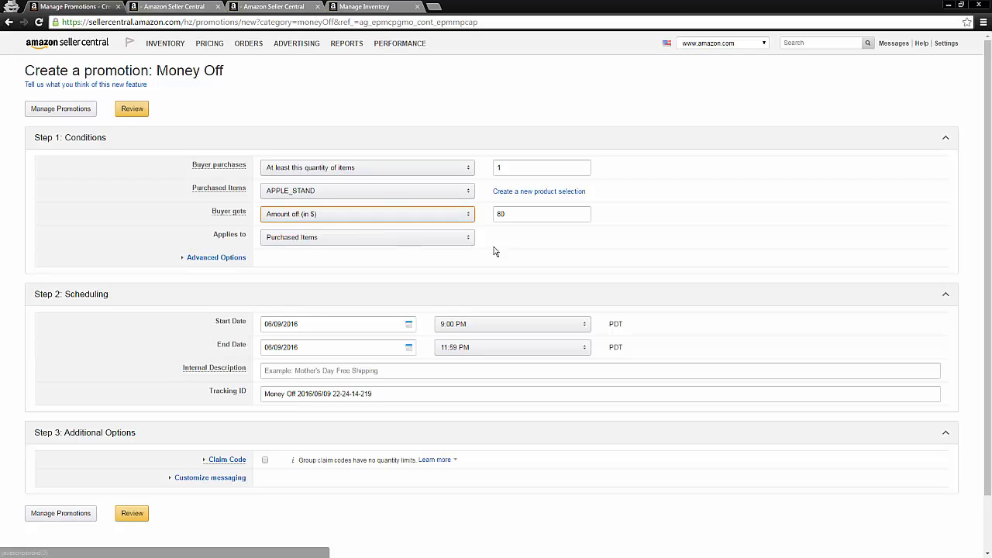
pyautogui.moveTo(512, 215); pyautogui.dragTo(417, 221)
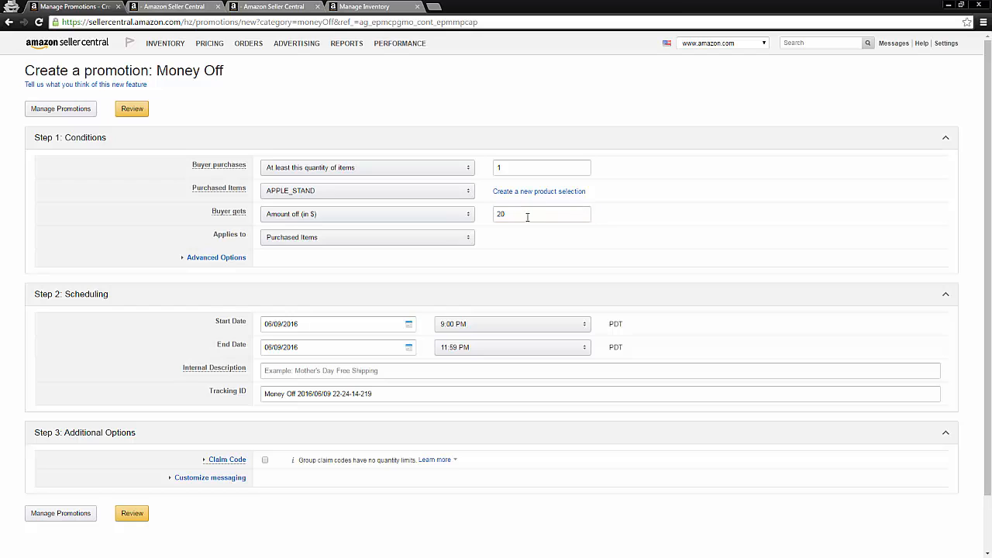
pyautogui.moveTo(527, 216); pyautogui.dragTo(295, 220)
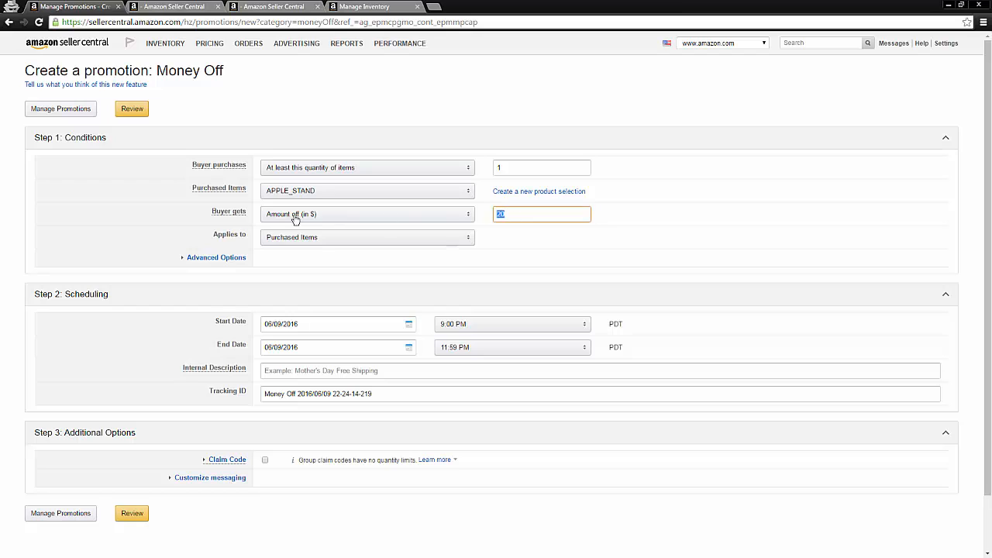
pyautogui.click(487, 223)
pyautogui.moveTo(539, 218); pyautogui.dragTo(465, 220)
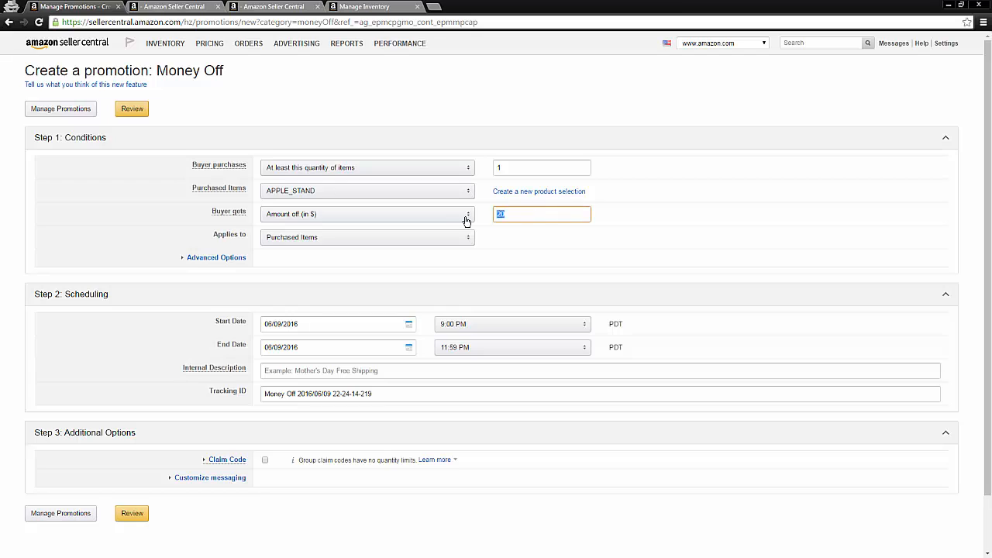
pyautogui.click(421, 215)
pyautogui.click(421, 216)
pyautogui.click(556, 214)
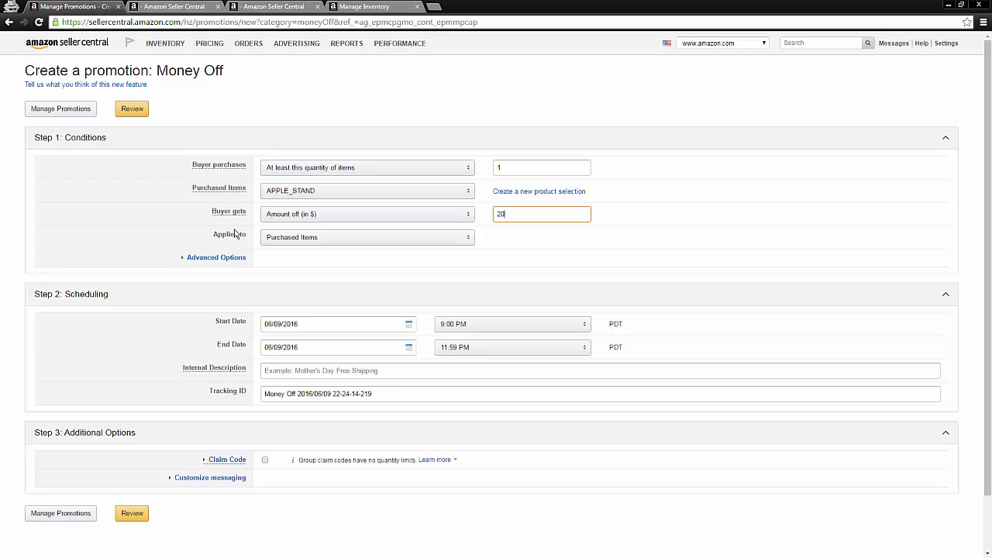
# Apply the discount to Purchased Items and check the tier and item exclusion settings in the advanced options
pyautogui.click(330, 238)
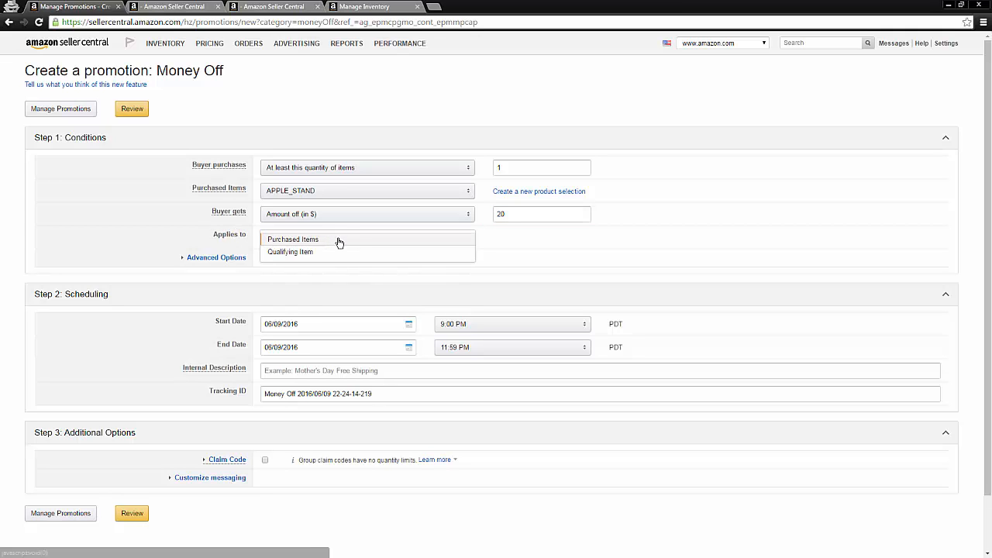
pyautogui.click(339, 242)
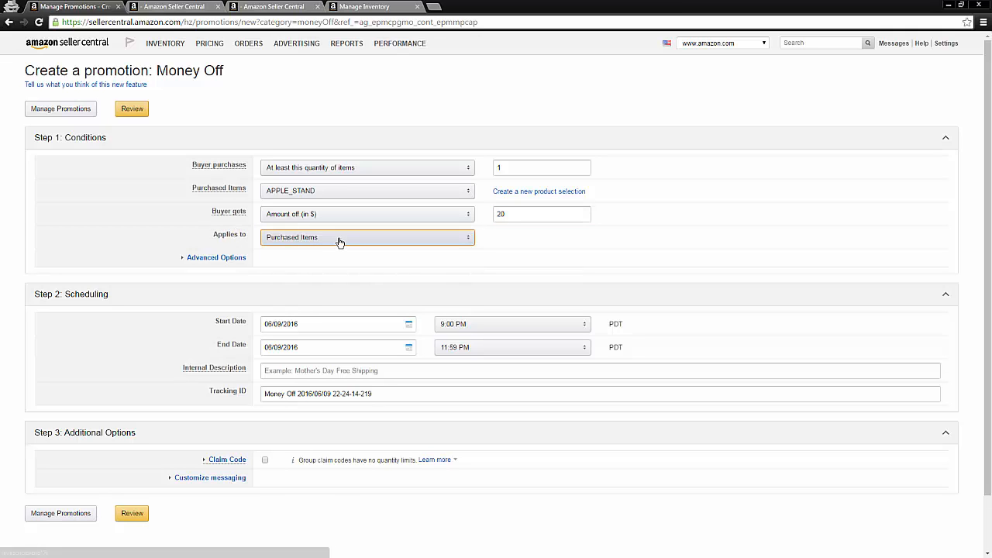
pyautogui.click(338, 242)
pyautogui.click(339, 242)
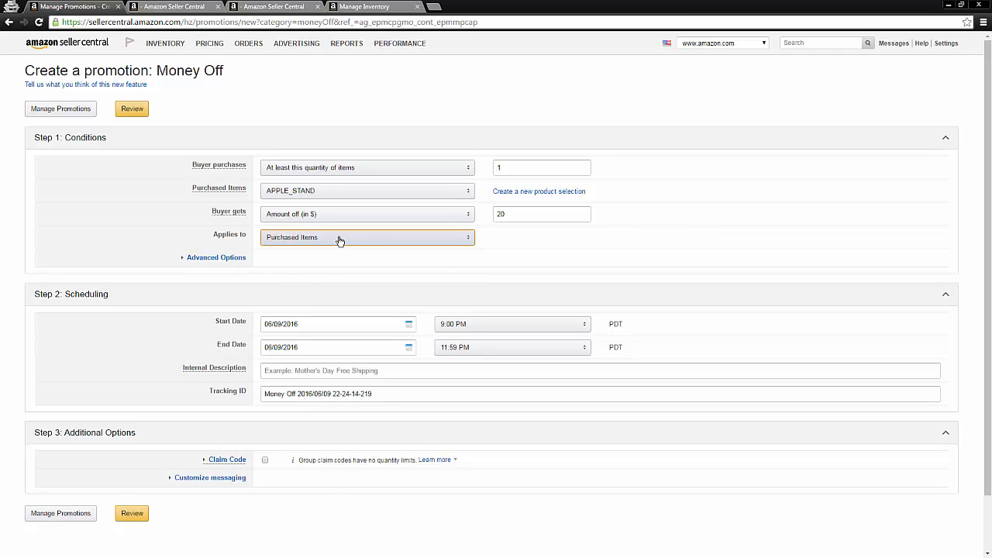
pyautogui.click(223, 259)
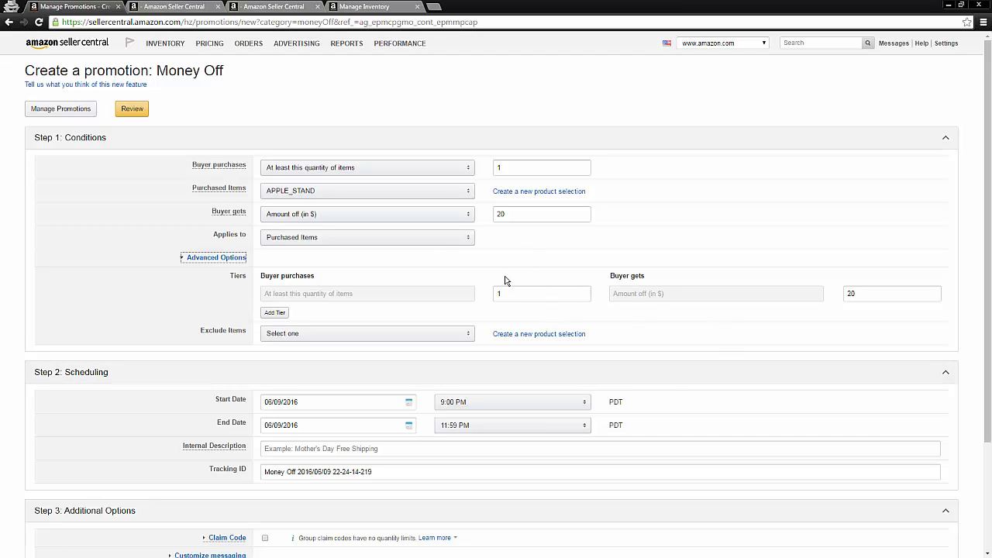
pyautogui.click(211, 258)
# Set the promotion's start date to 06/09/2016 and its start time to 9:00 PM
pyautogui.scroll(-1, 295, 298)
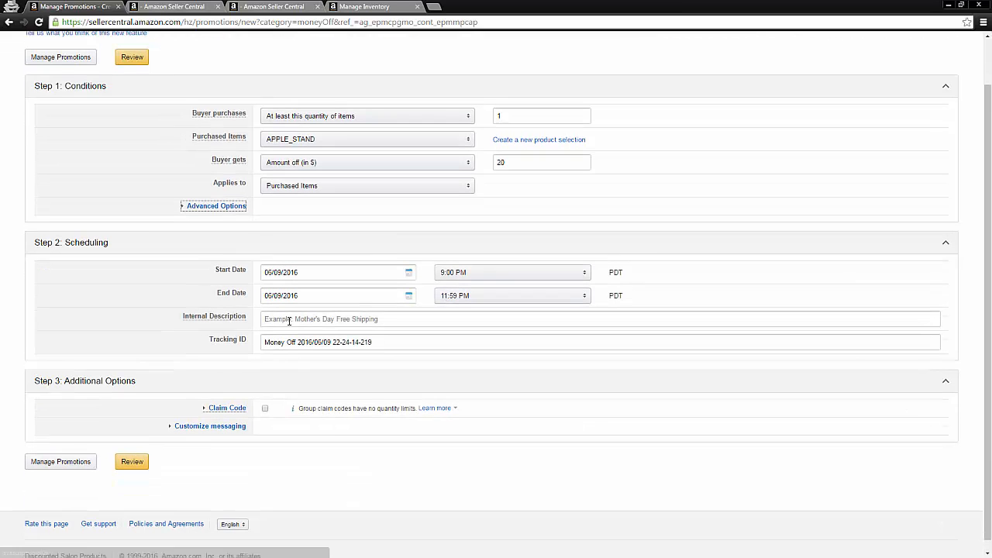
pyautogui.click(306, 271)
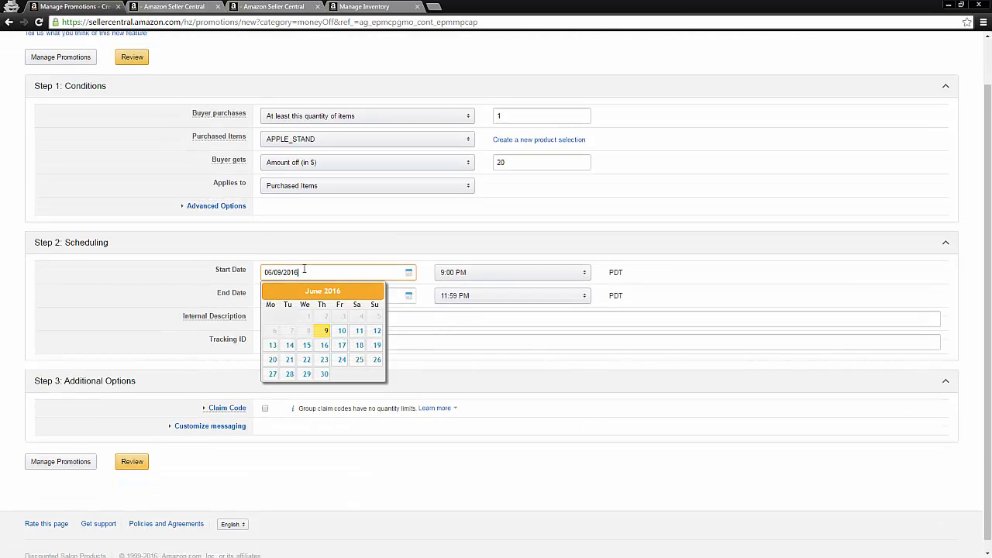
pyautogui.click(224, 277)
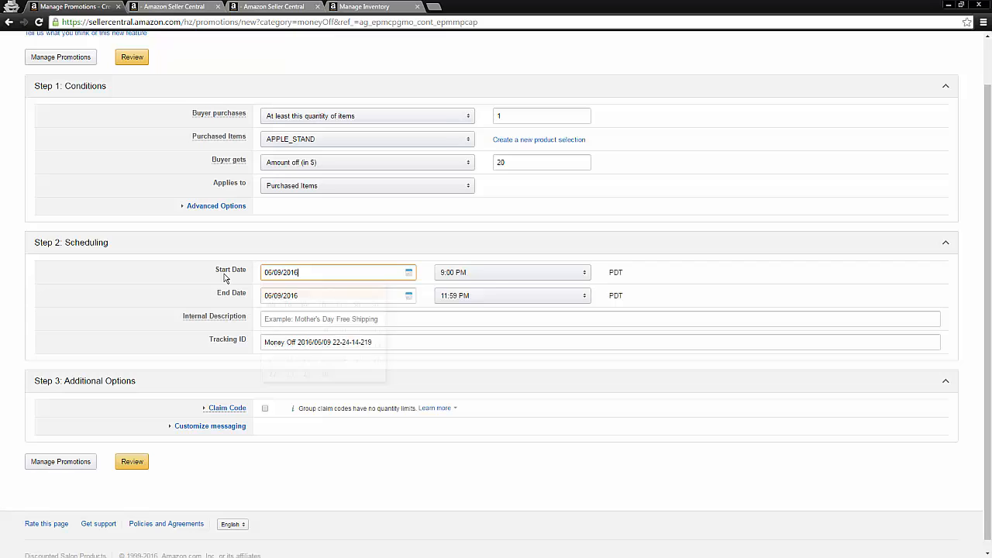
pyautogui.click(487, 279)
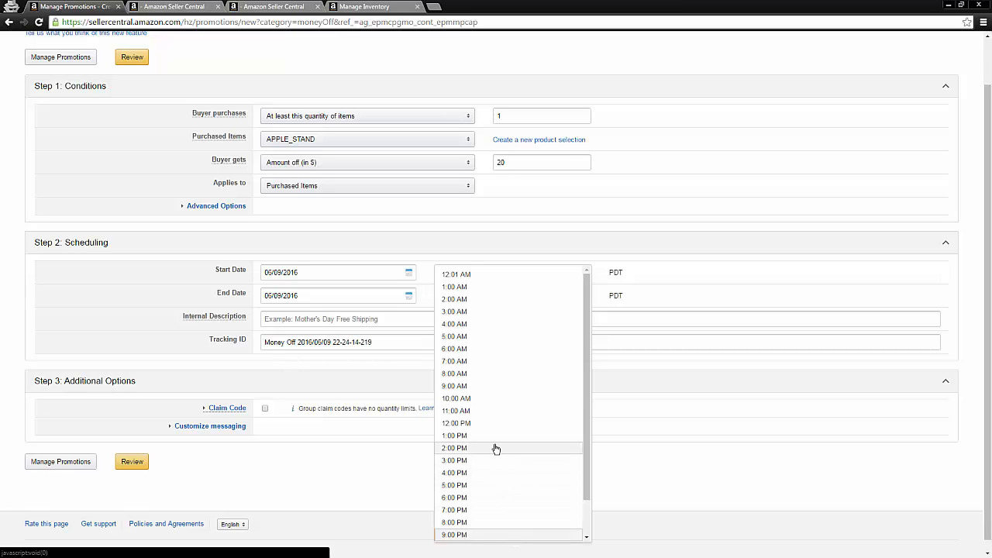
pyautogui.click(409, 273)
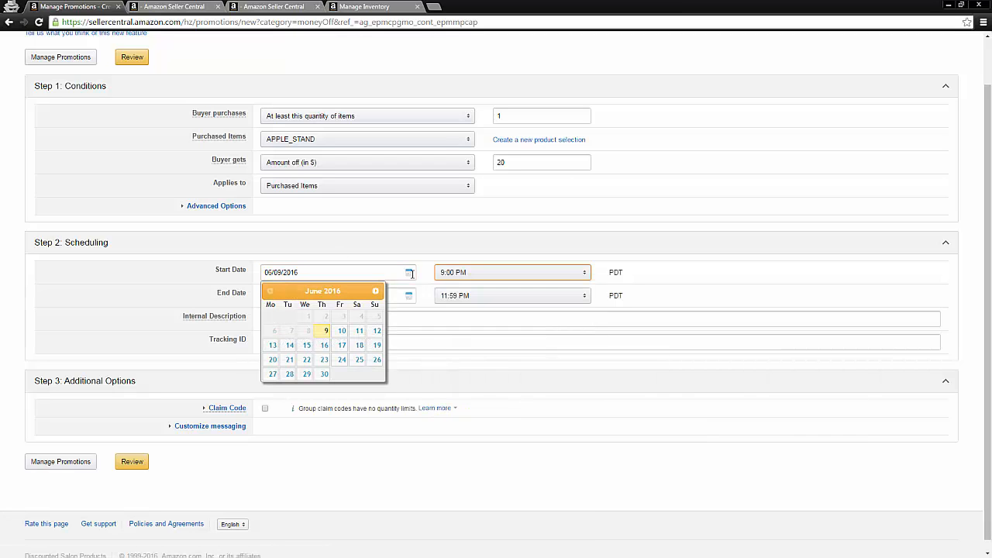
pyautogui.click(322, 333)
pyautogui.click(491, 272)
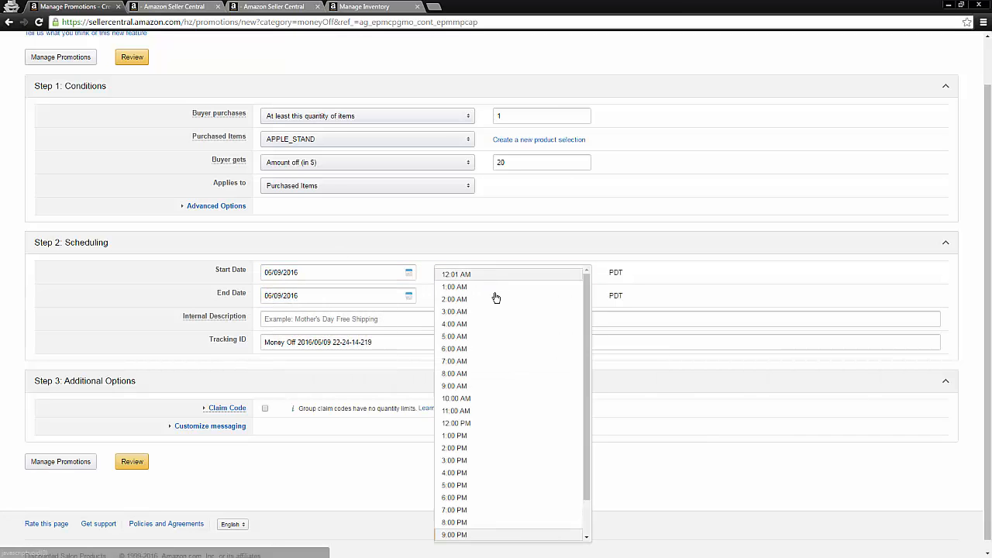
pyautogui.scroll(1, 492, 299)
pyautogui.click(472, 326)
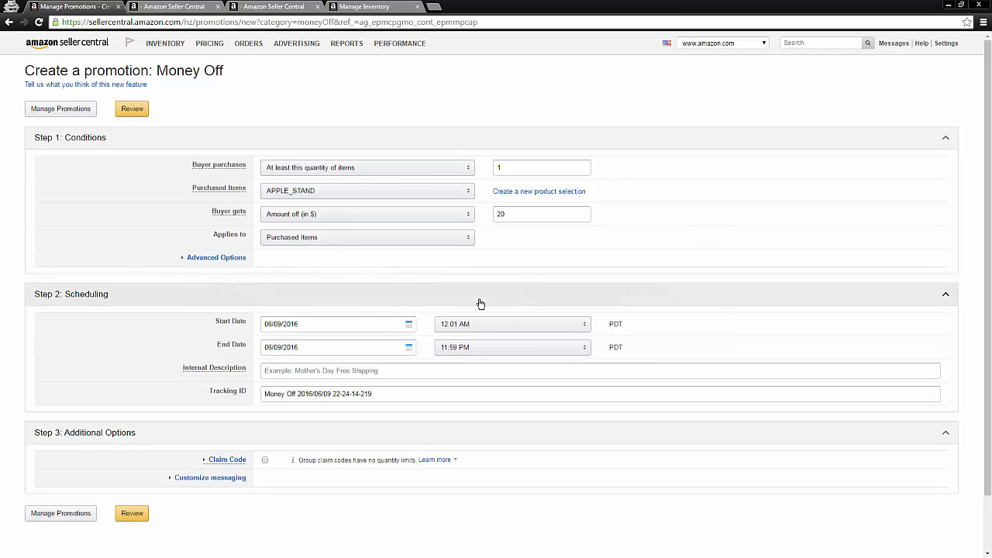
pyautogui.click(478, 326)
pyautogui.click(505, 320)
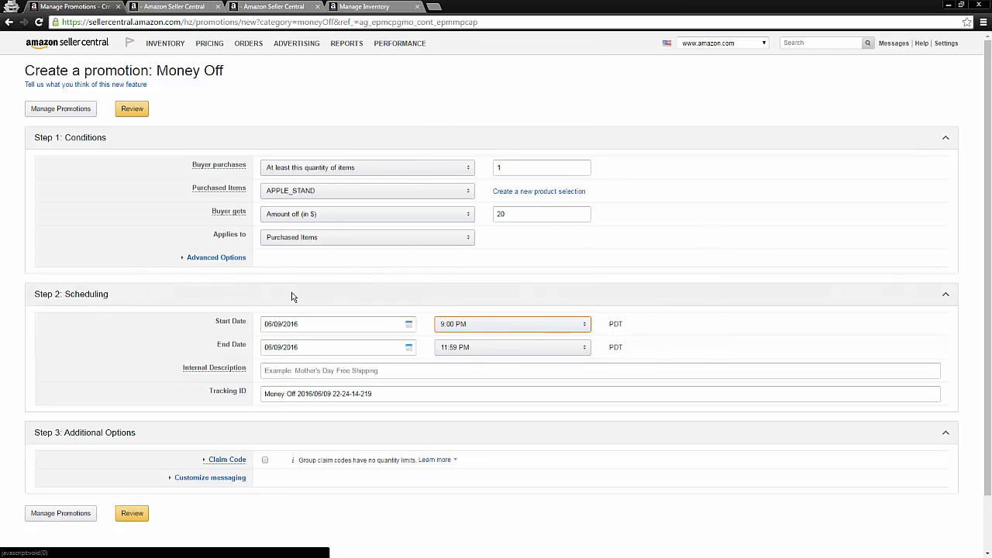
# Set the promotion's end date to 06/30/2016 and enter the internal description "Apple Watch Stand Launch Campaign"
pyautogui.click(408, 347)
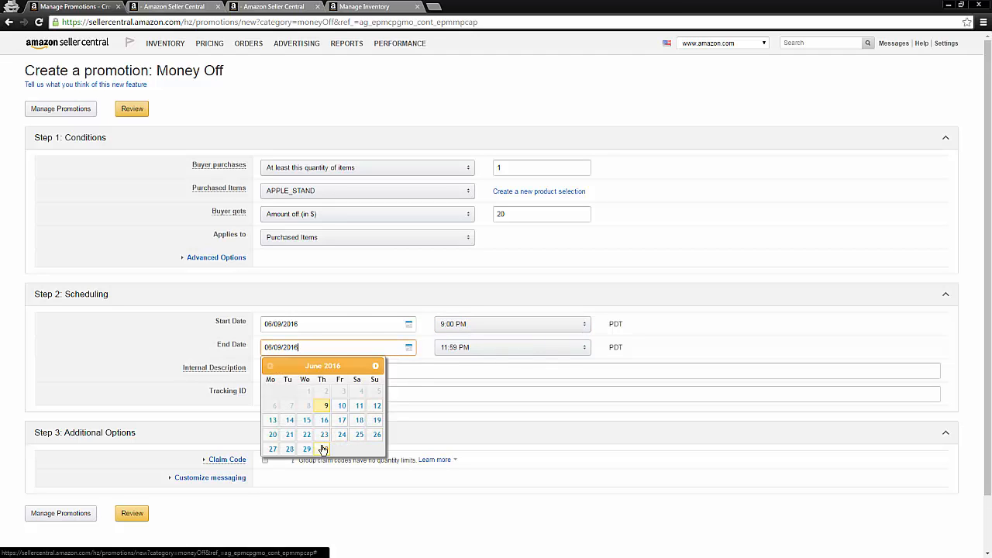
pyautogui.click(324, 449)
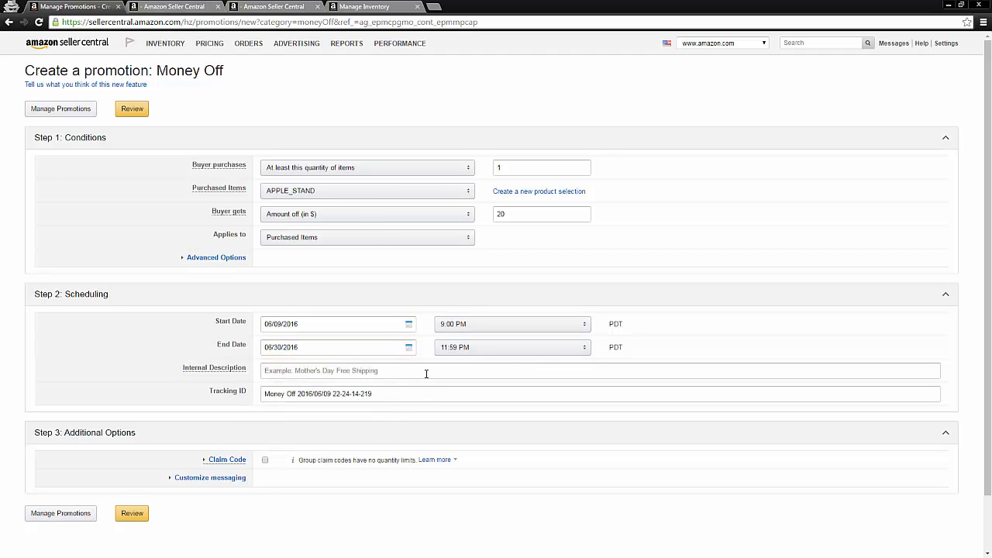
pyautogui.click(427, 374)
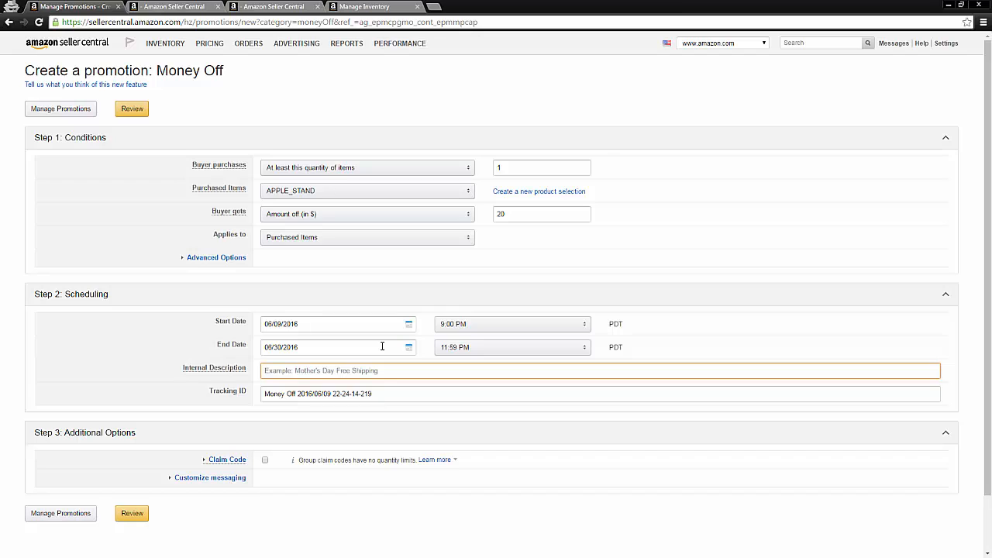
pyautogui.write('Apple Watch Stand Launch Campai')
pyautogui.write('gn')
pyautogui.click(380, 394)
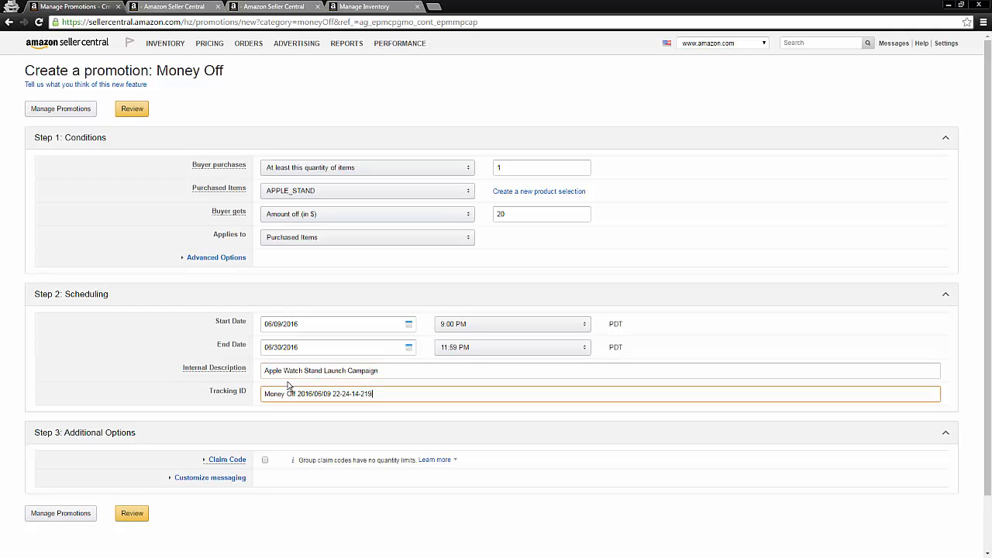
pyautogui.click(395, 369)
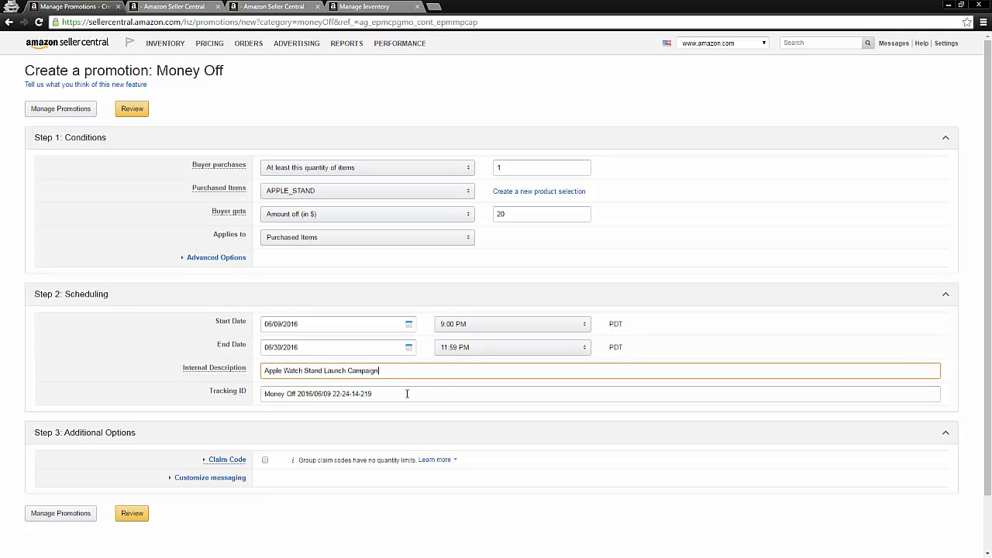
pyautogui.press('Tab')
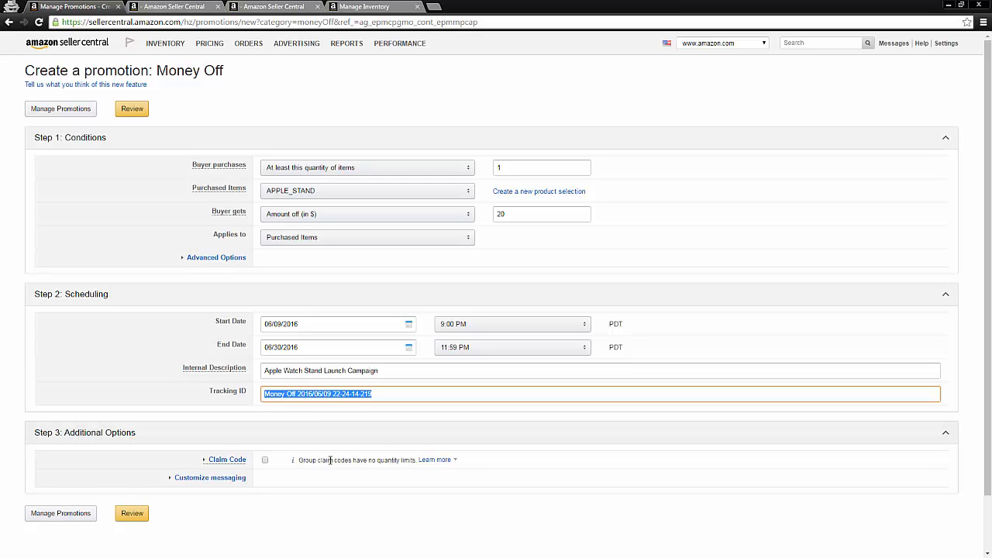
# Enable a claim code for the promotion and limit it to one redemption per customer
pyautogui.scroll(-2, 217, 414)
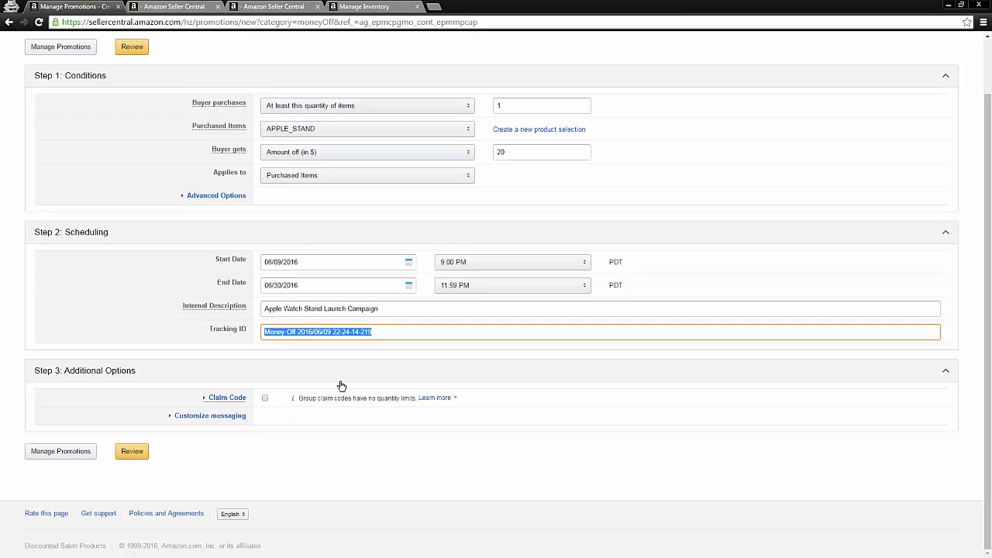
pyautogui.click(265, 400)
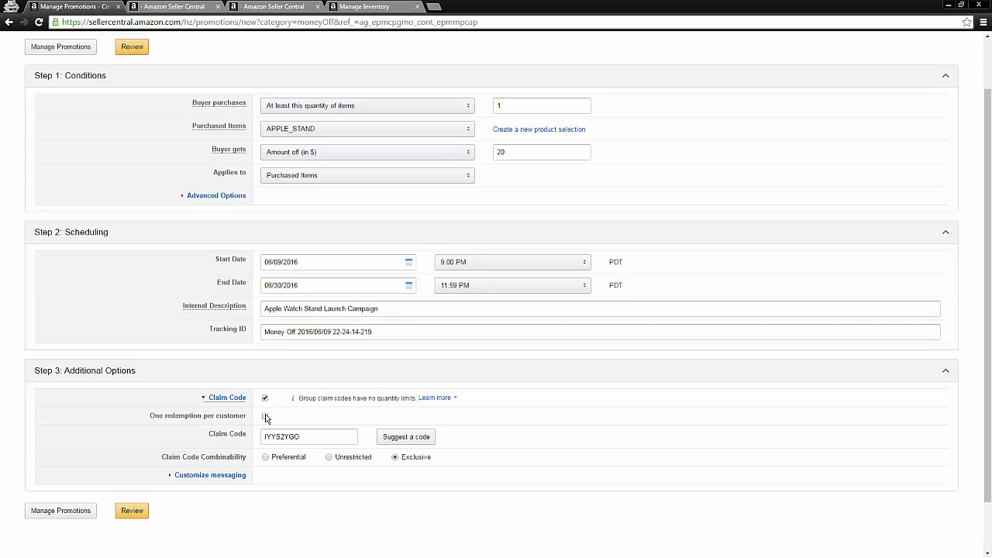
pyautogui.moveTo(147, 416); pyautogui.dragTo(249, 419)
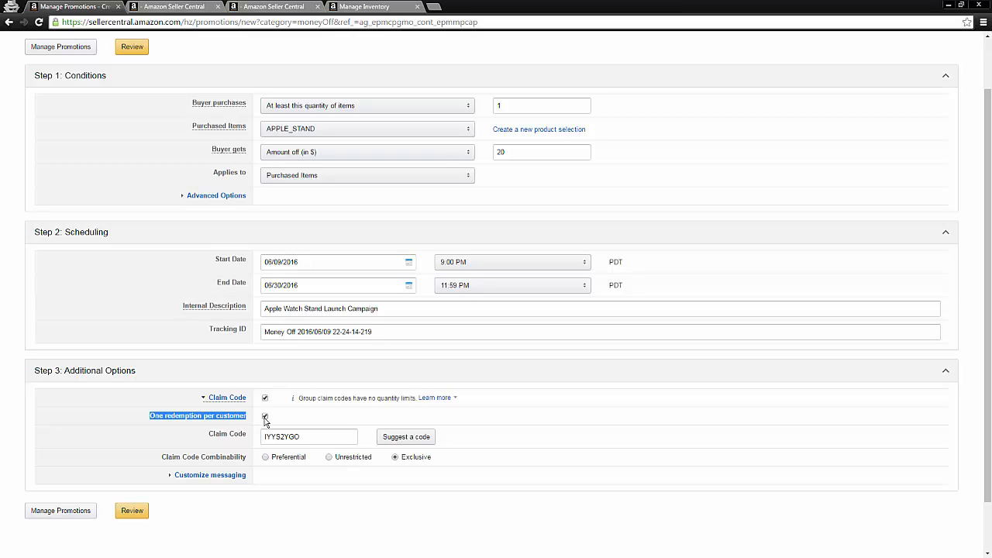
pyautogui.click(288, 417)
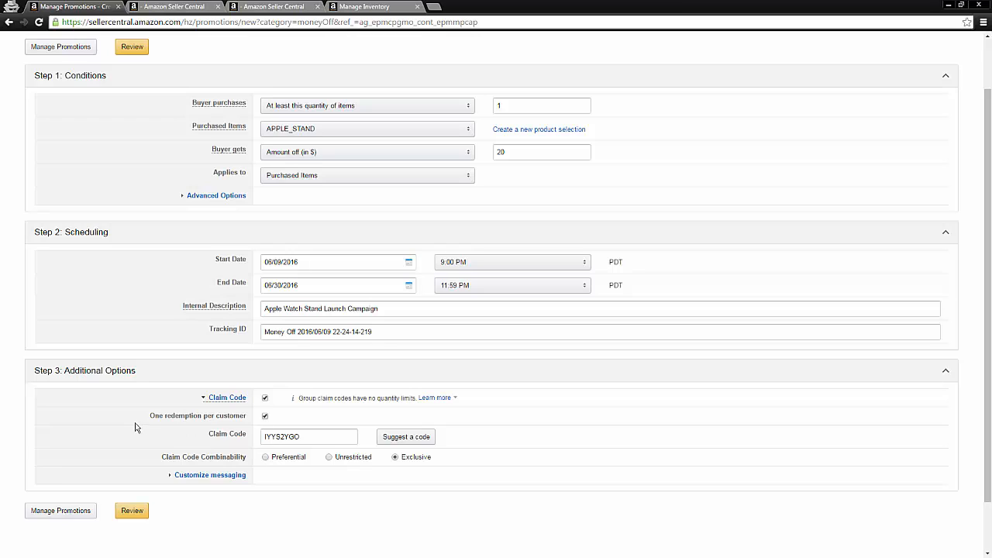
pyautogui.moveTo(148, 416); pyautogui.dragTo(258, 411)
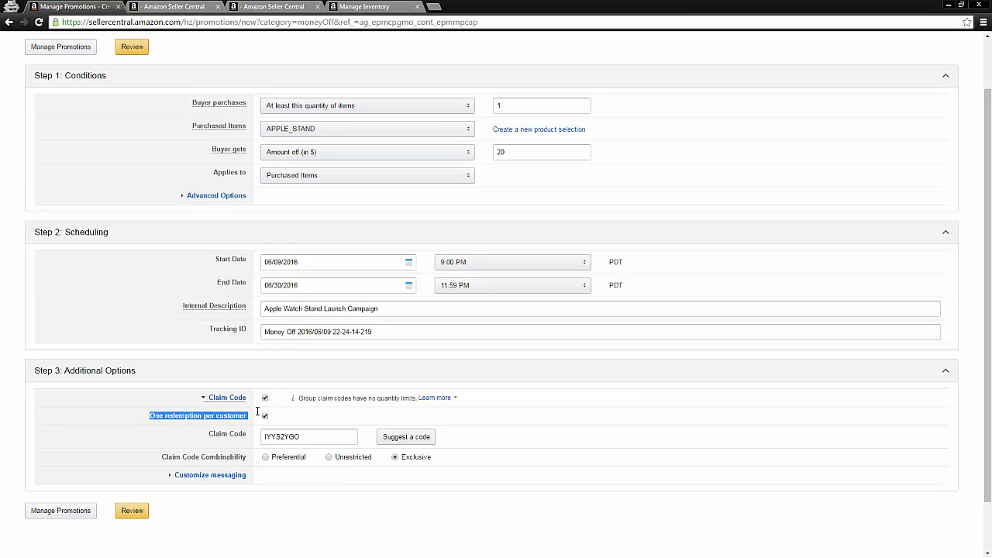
# Check the suggested claim code and choose Exclusive as the claim code combinability
pyautogui.click(295, 436)
pyautogui.doubleClick(293, 436)
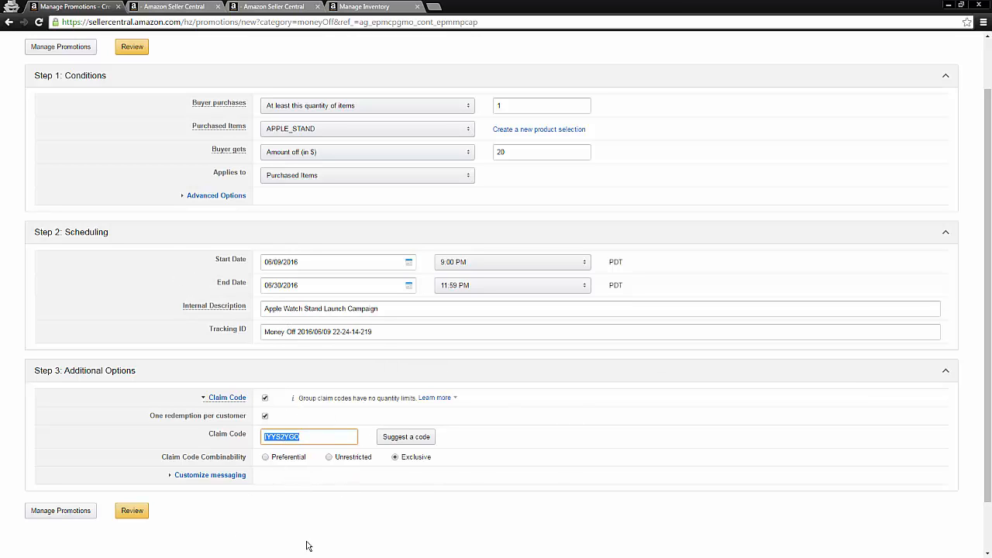
pyautogui.moveTo(329, 437); pyautogui.dragTo(181, 438)
pyautogui.click(234, 525)
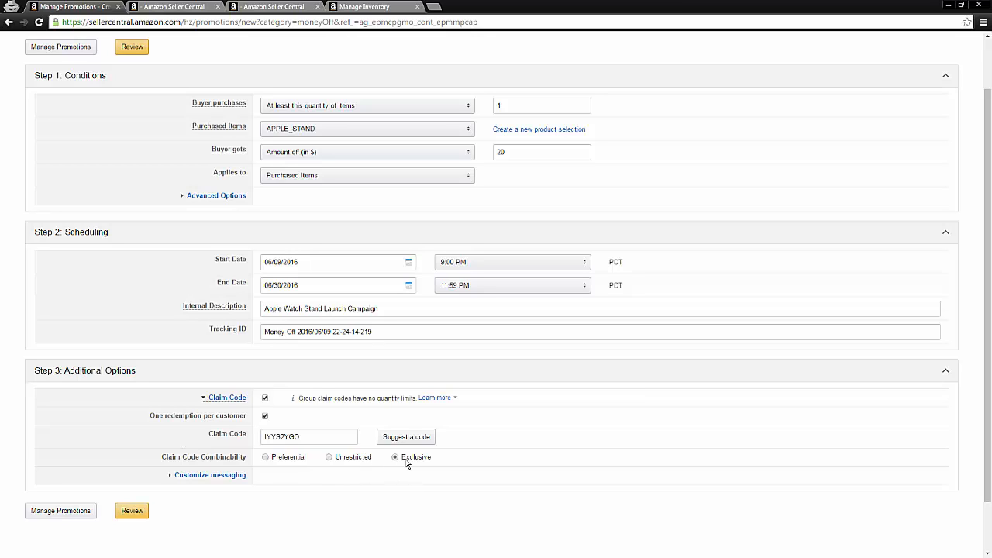
pyautogui.moveTo(155, 463); pyautogui.dragTo(267, 455)
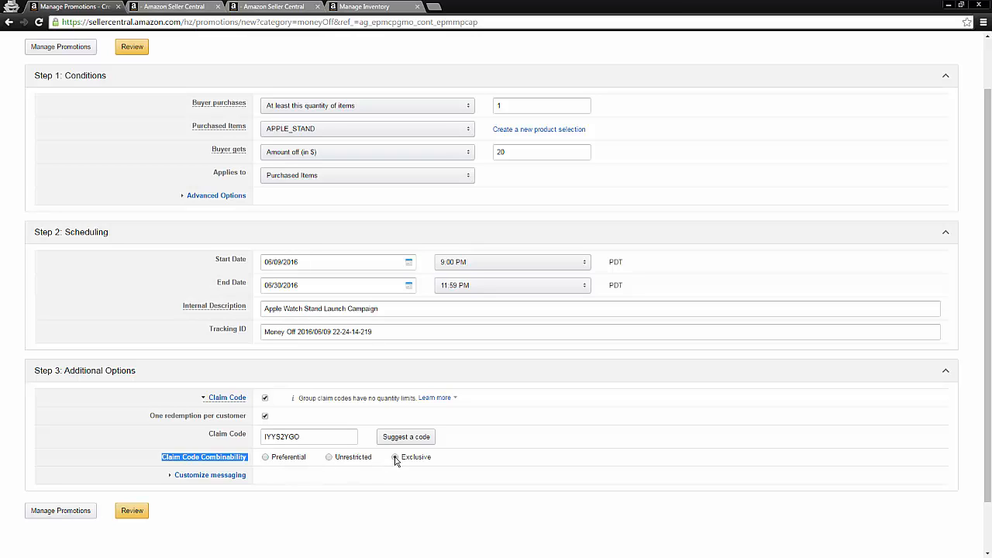
pyautogui.click(423, 462)
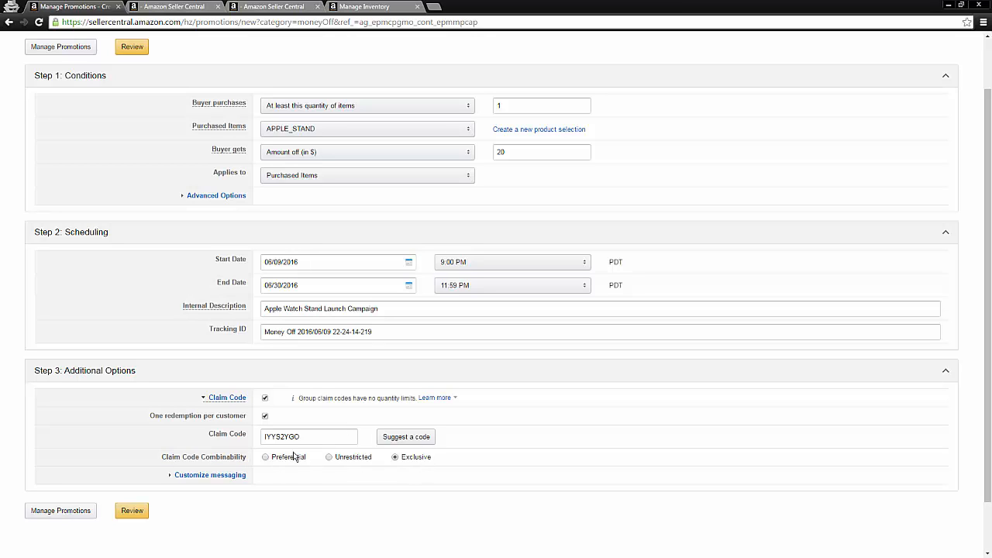
# Expand the promotion's custom messaging options under the claim code settings
pyautogui.click(217, 475)
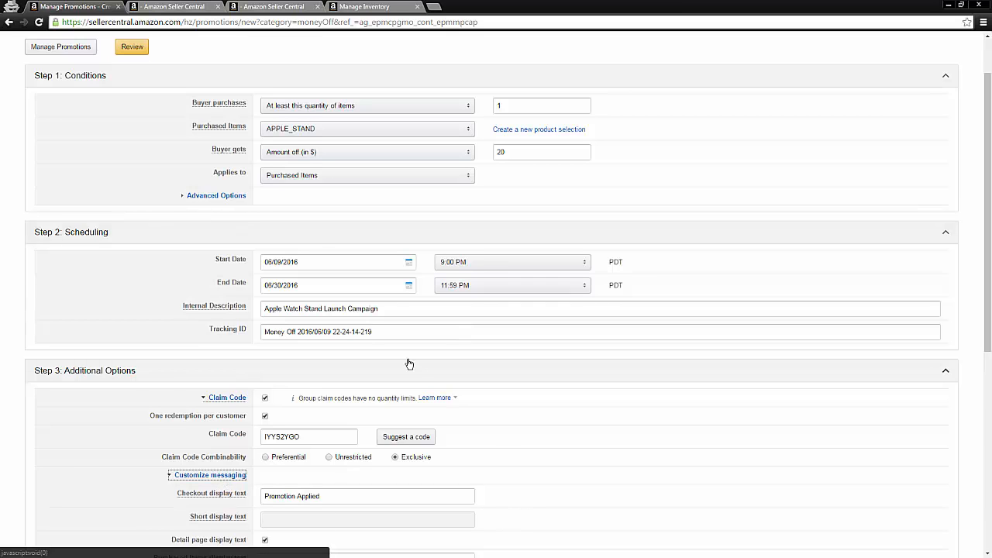
pyautogui.scroll(-2, 410, 365)
pyautogui.click(214, 376)
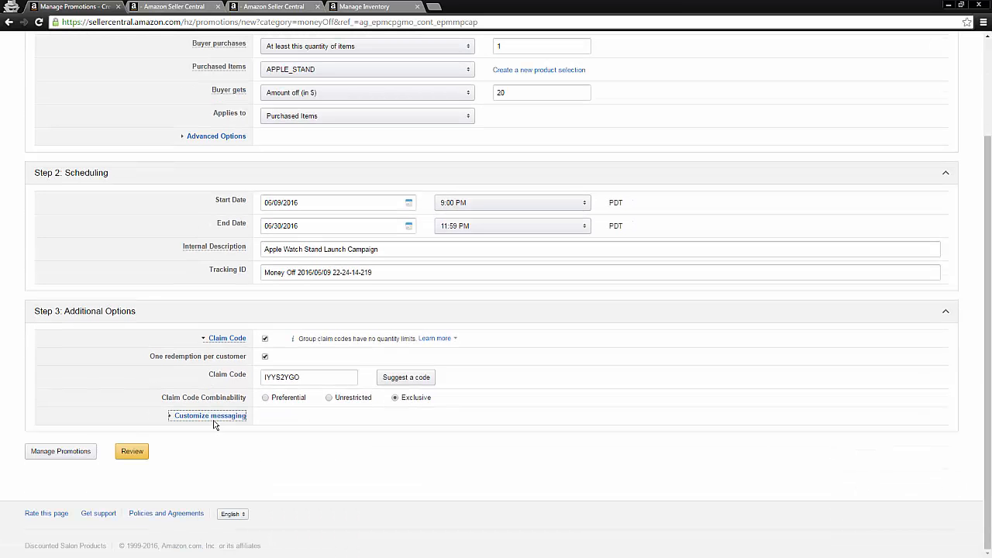
pyautogui.click(214, 420)
pyautogui.scroll(-2, 288, 344)
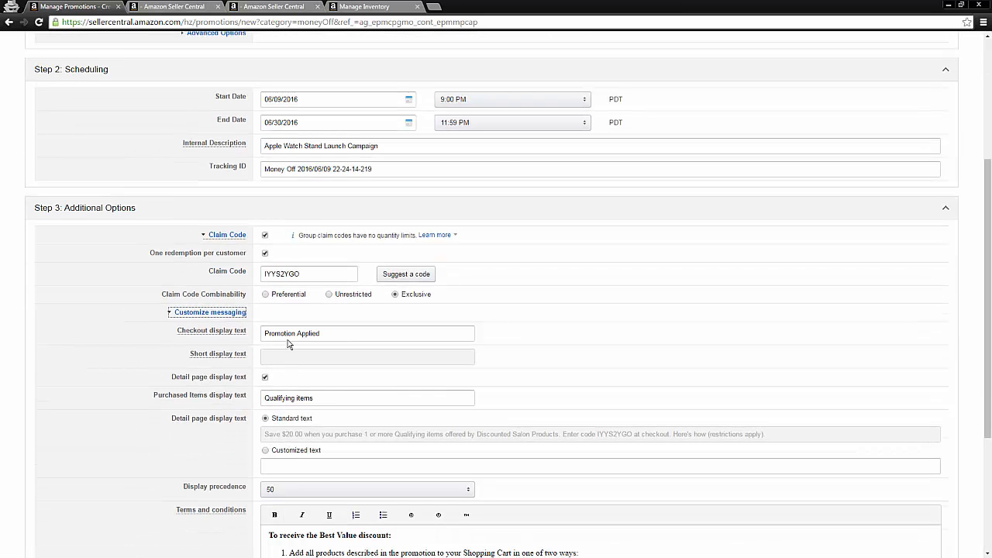
pyautogui.click(234, 312)
pyautogui.click(231, 415)
pyautogui.scroll(-1, 231, 415)
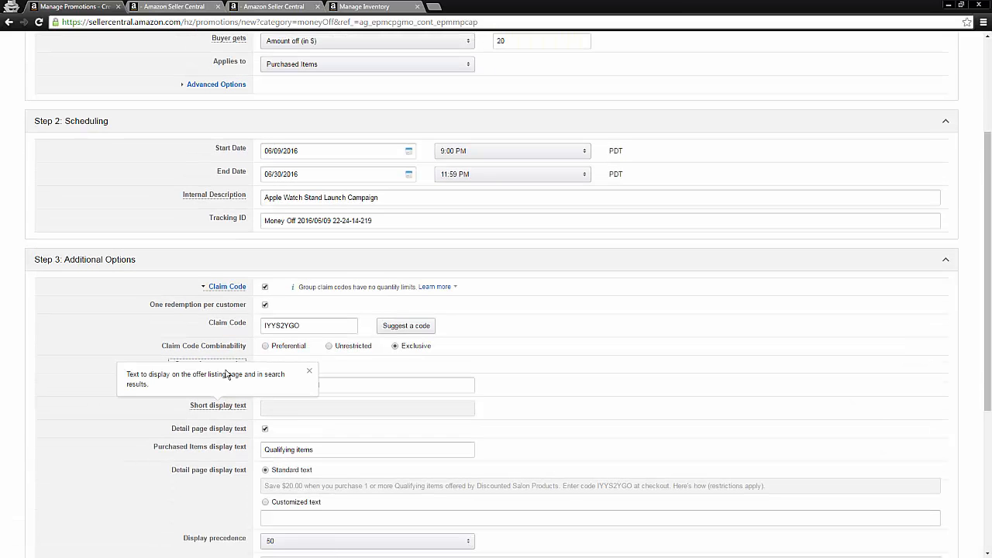
# Disable the detail page display text so the promotion is not shown on the product's detail page
pyautogui.moveTo(162, 433); pyautogui.dragTo(260, 420)
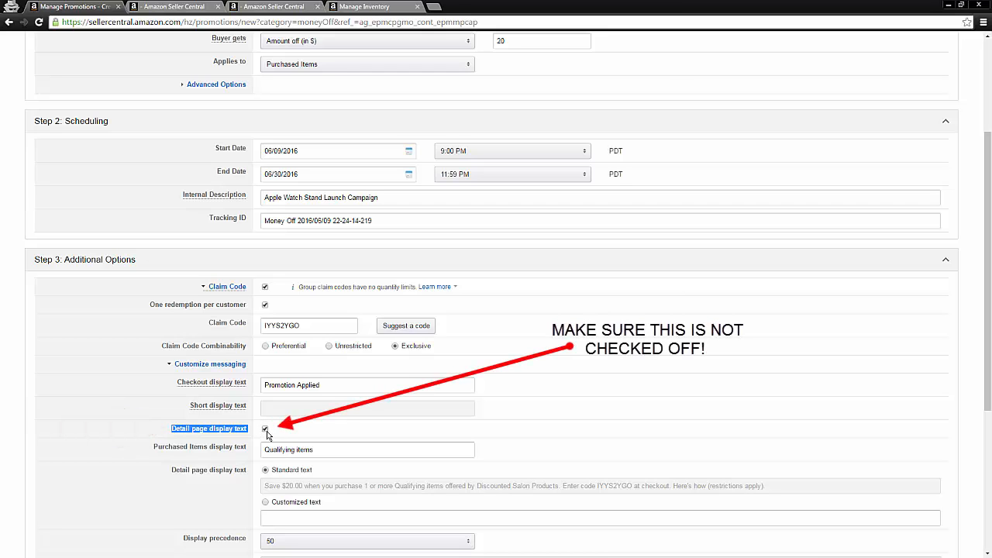
pyautogui.moveTo(266, 431); pyautogui.dragTo(266, 430)
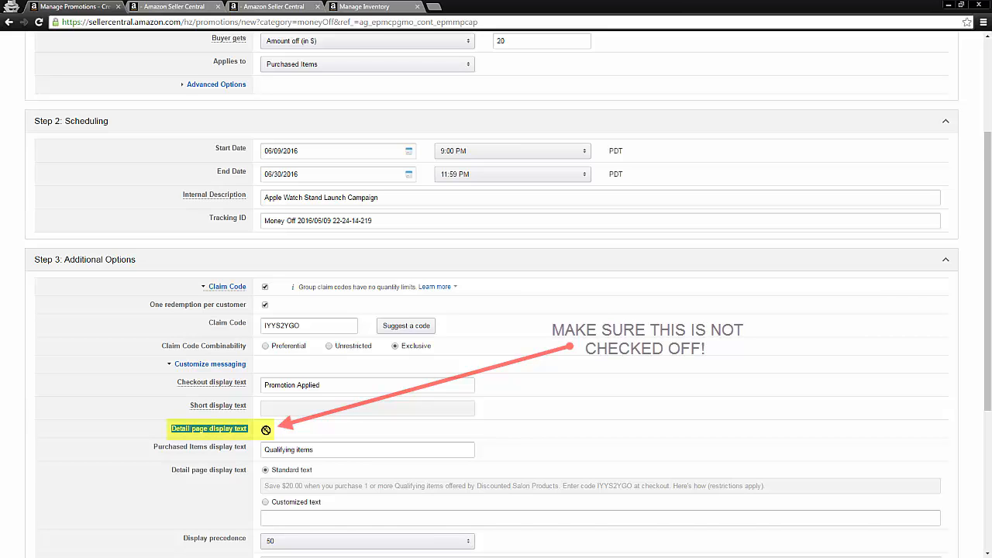
pyautogui.click(266, 430)
pyautogui.click(266, 430)
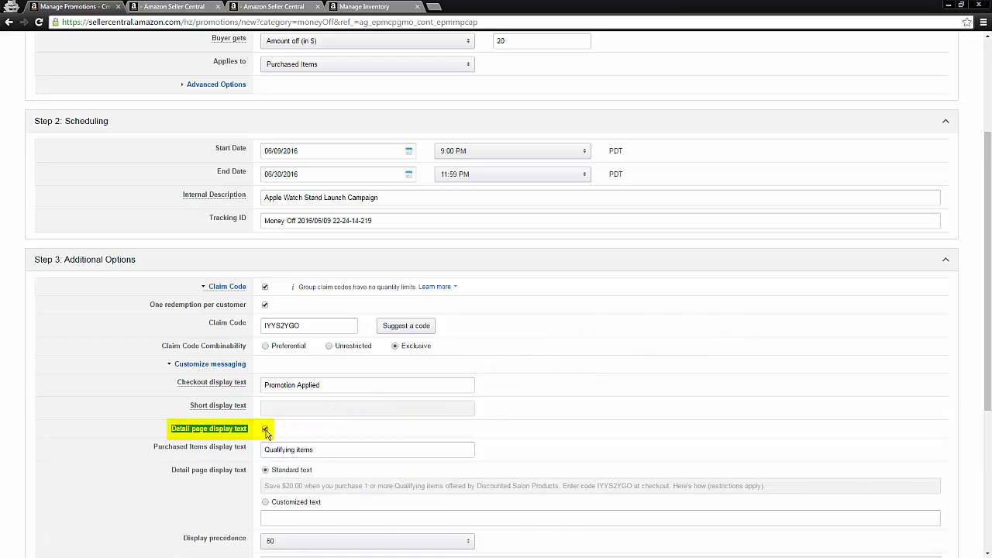
pyautogui.click(266, 430)
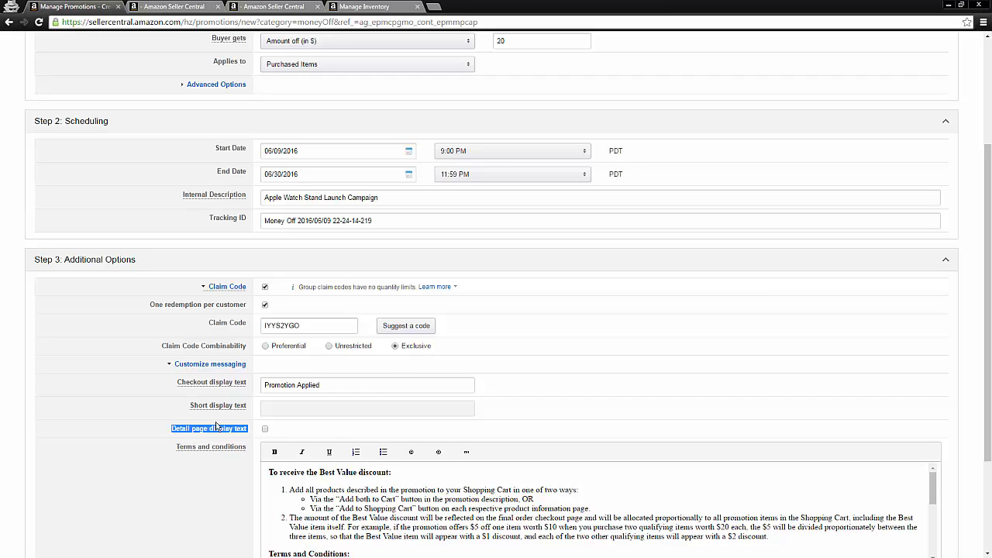
pyautogui.moveTo(169, 431); pyautogui.dragTo(250, 429)
pyautogui.click(228, 437)
pyautogui.scroll(-3, 224, 434)
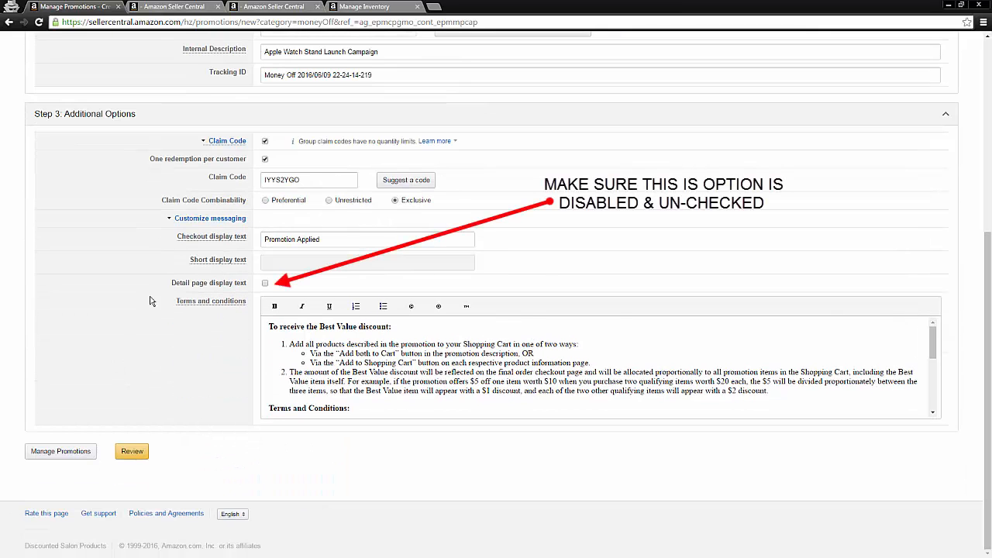
pyautogui.moveTo(162, 282); pyautogui.dragTo(251, 282)
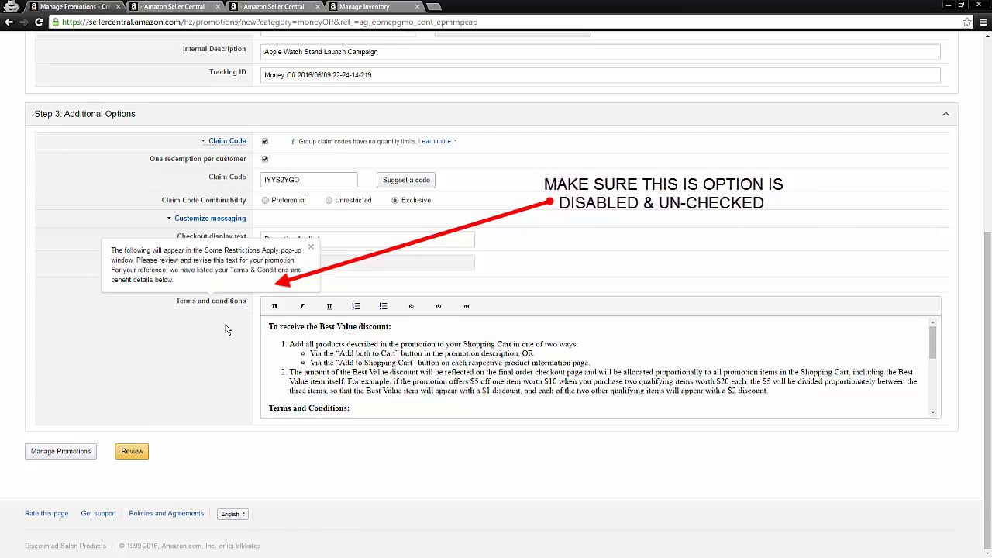
pyautogui.click(205, 381)
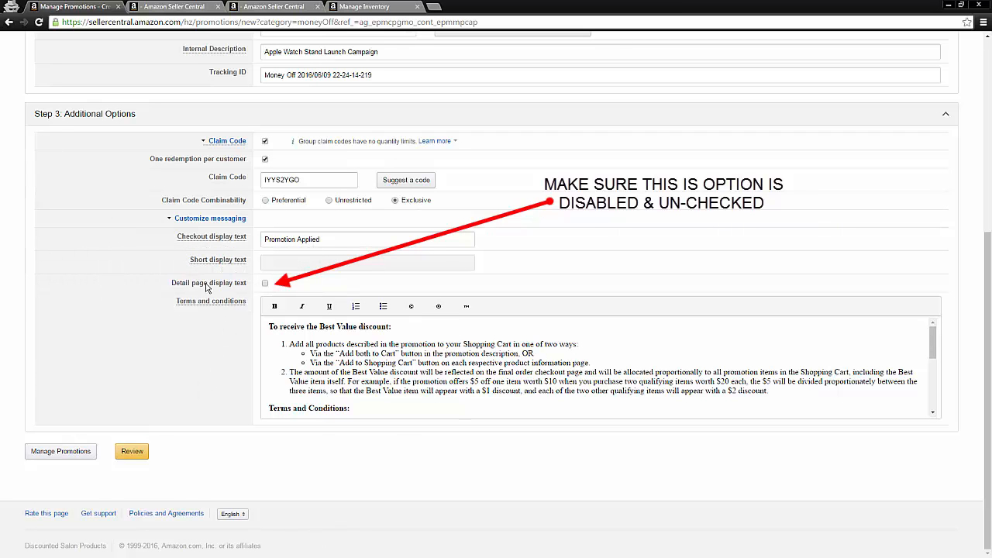
# Review the promotion's conditions, schedule and additional options, and submit it
pyautogui.click(139, 451)
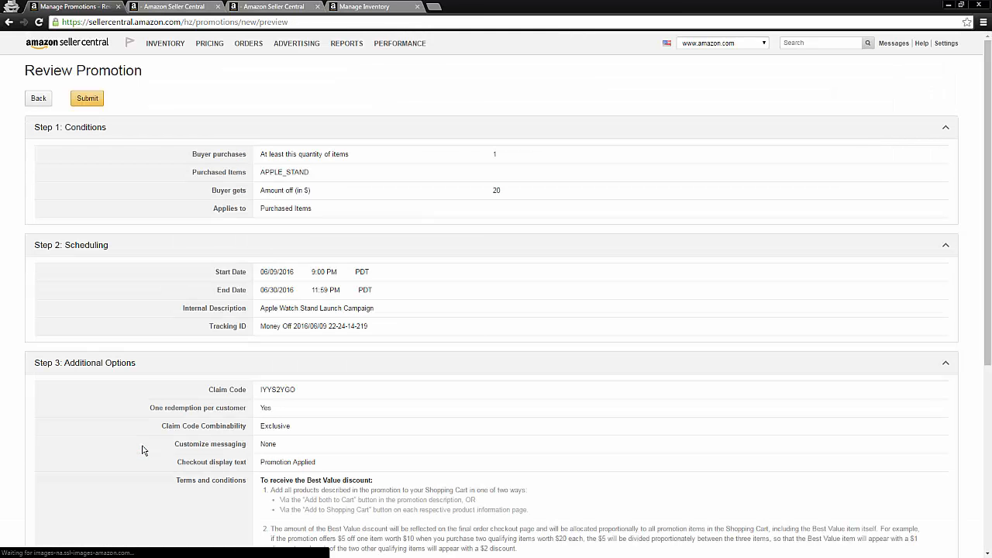
pyautogui.scroll(-3, 255, 365)
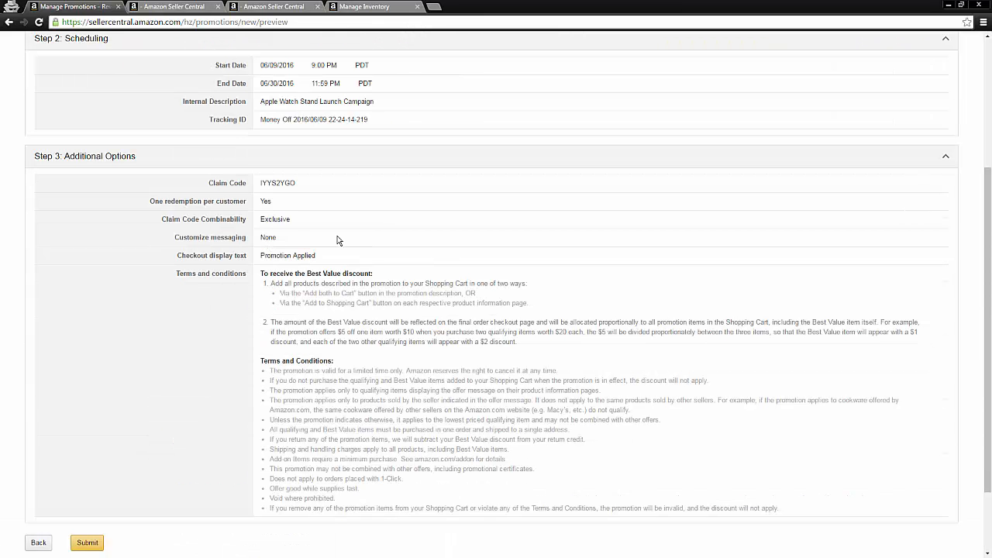
pyautogui.scroll(3, 336, 237)
pyautogui.scroll(-1, 349, 256)
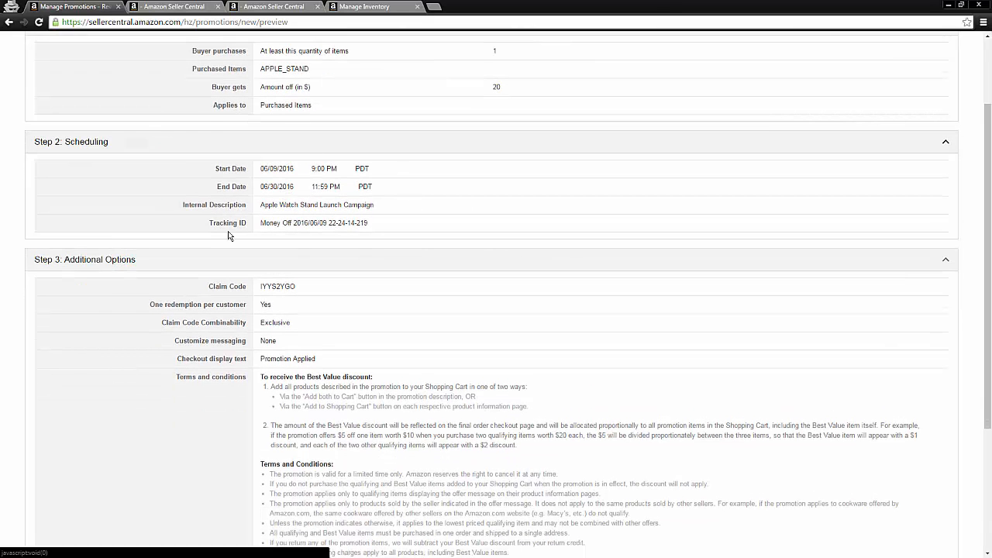
pyautogui.scroll(2, 306, 261)
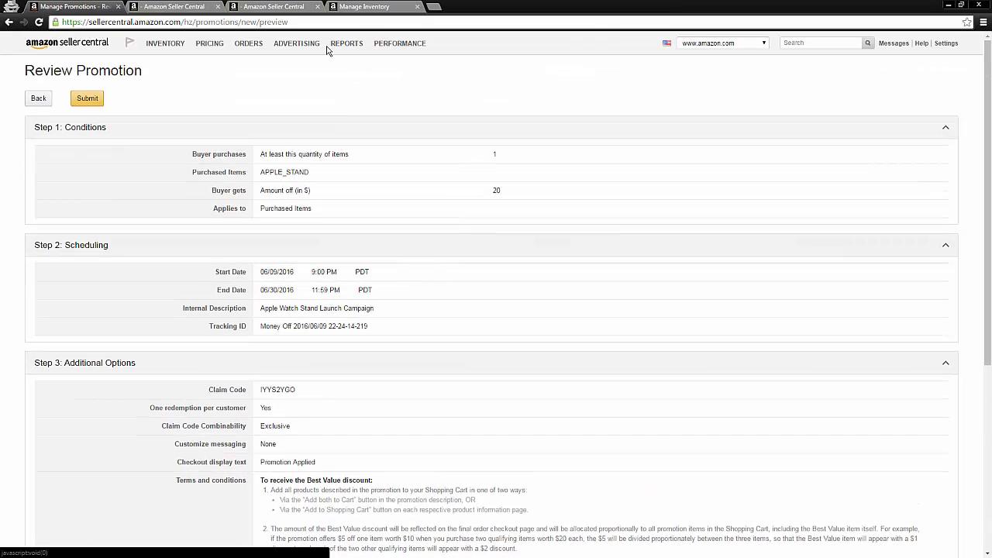
pyautogui.click(85, 100)
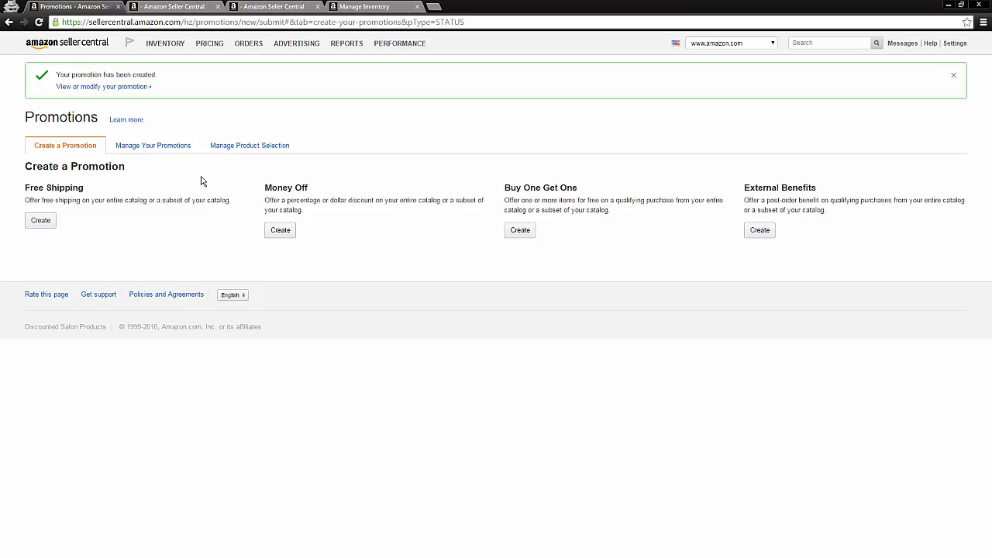
# Open the list of existing promotions and search for those with Pending status
pyautogui.click(169, 148)
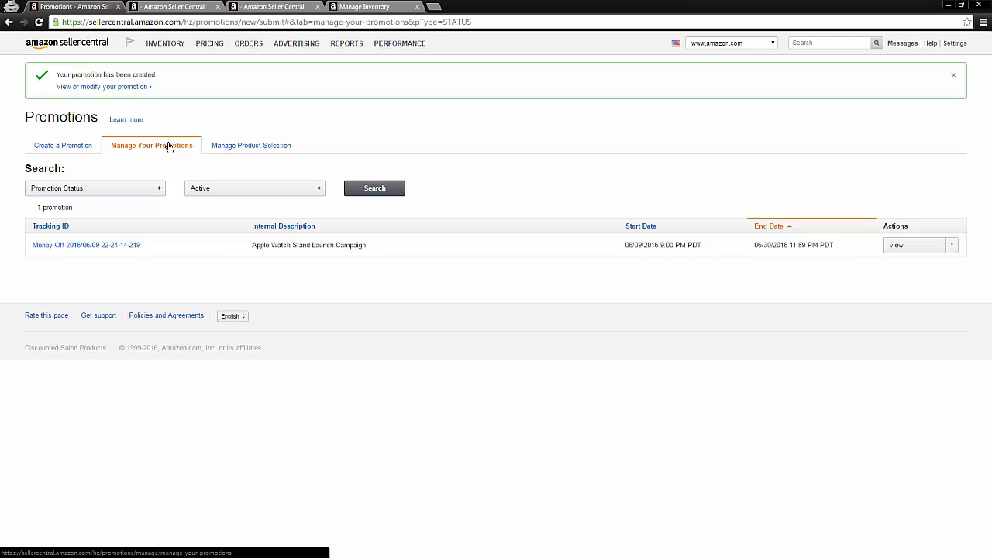
pyautogui.click(250, 193)
pyautogui.click(250, 193)
pyautogui.click(375, 188)
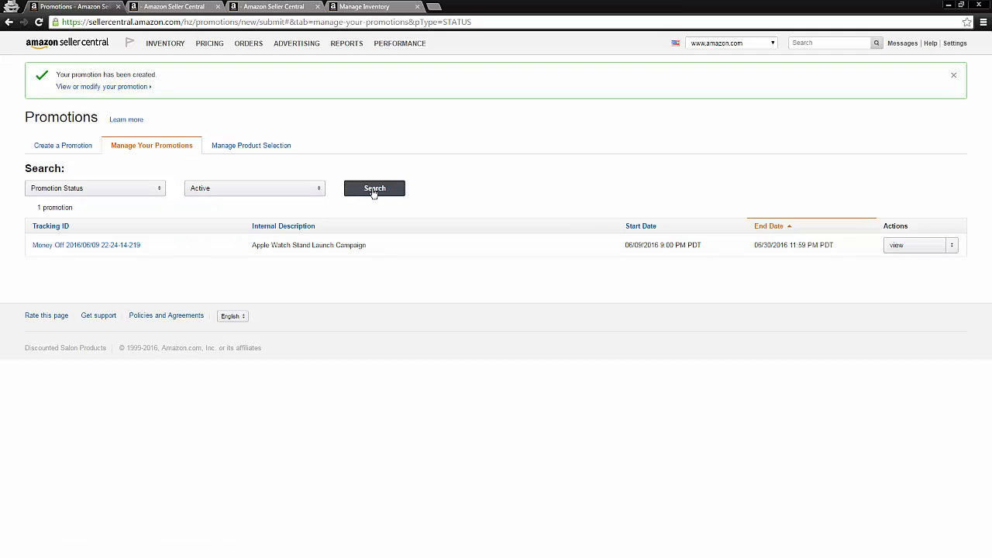
pyautogui.click(286, 192)
pyautogui.click(282, 201)
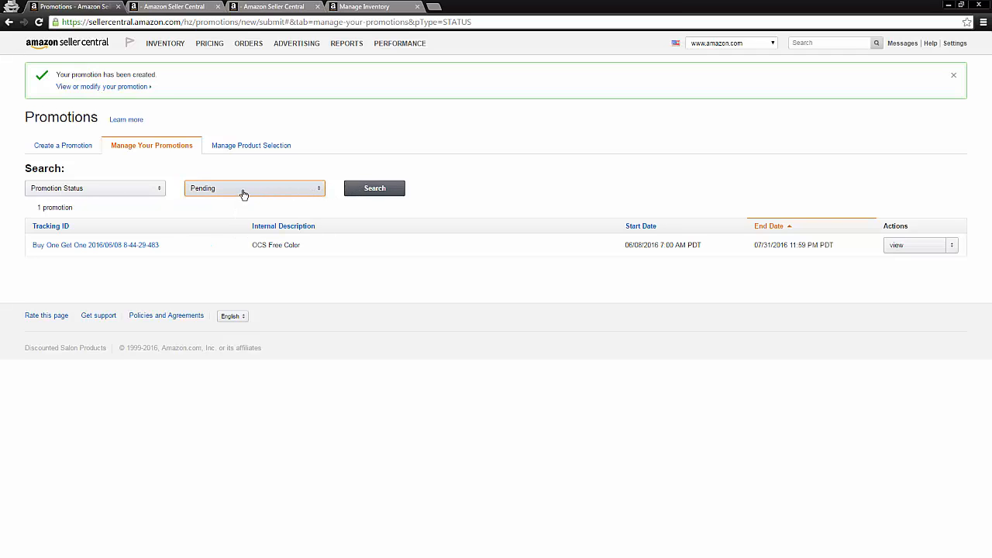
pyautogui.click(351, 189)
pyautogui.click(376, 188)
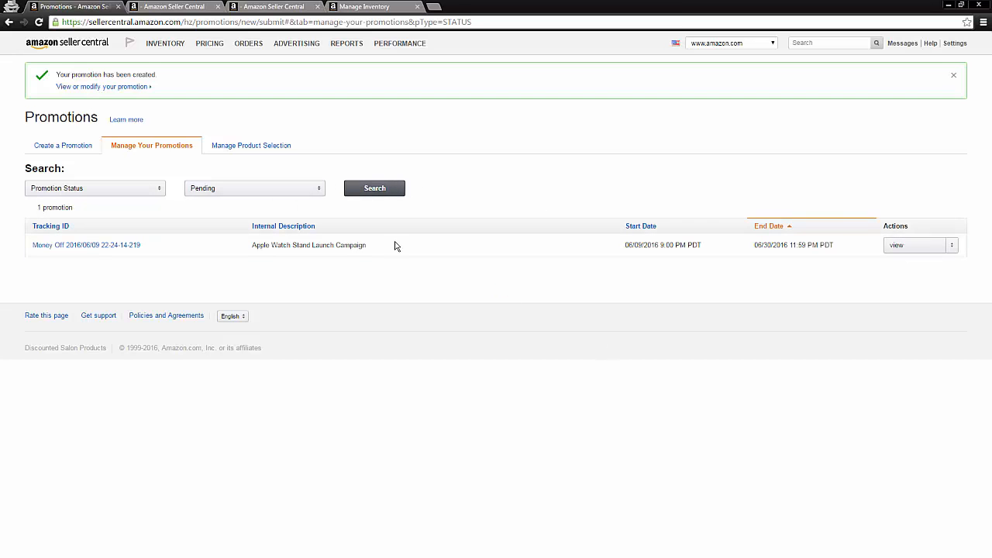
# View the Apple Watch Stand Launch Campaign promotion, open its claim code management and check the total claim codes in the promotion overview
pyautogui.click(915, 251)
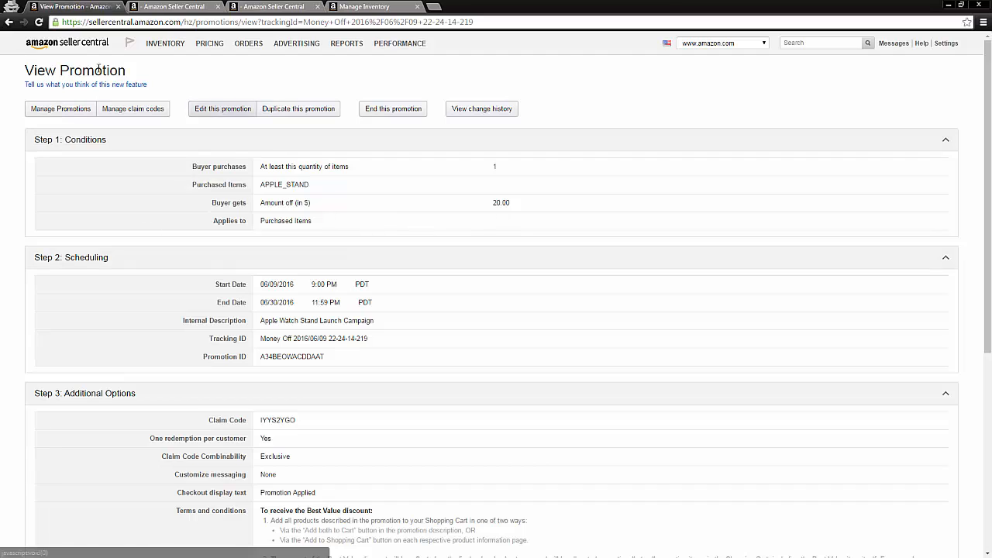
pyautogui.click(150, 113)
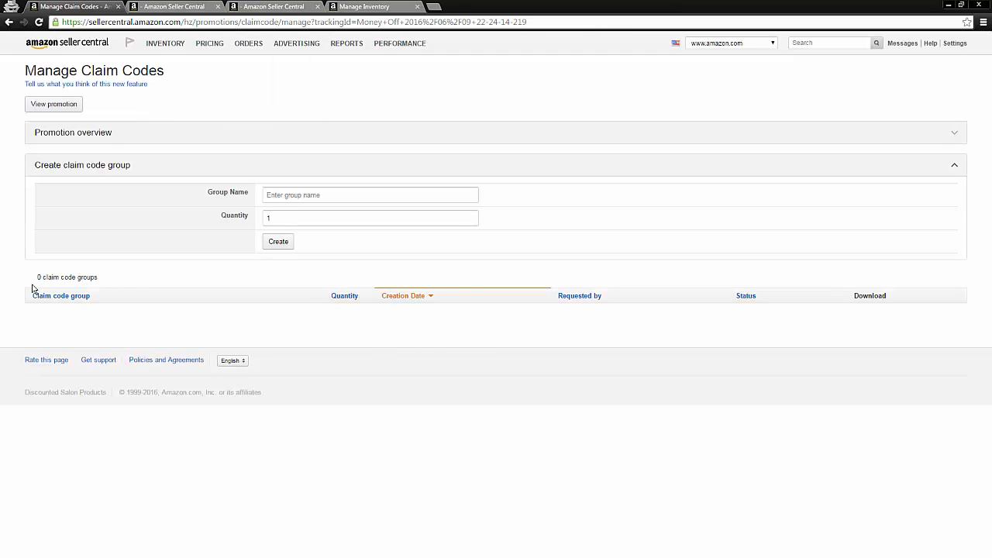
pyautogui.moveTo(35, 277); pyautogui.dragTo(137, 284)
pyautogui.click(135, 289)
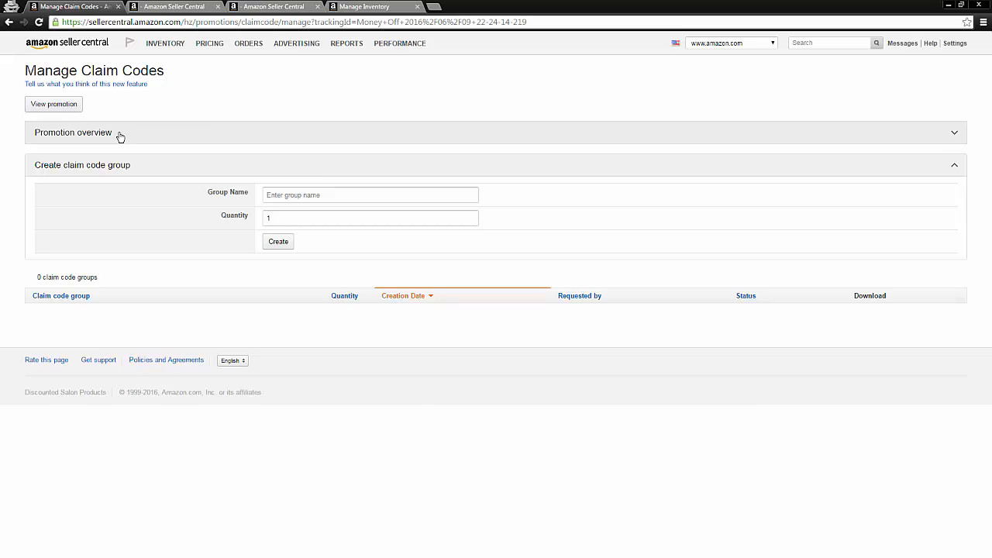
pyautogui.click(155, 139)
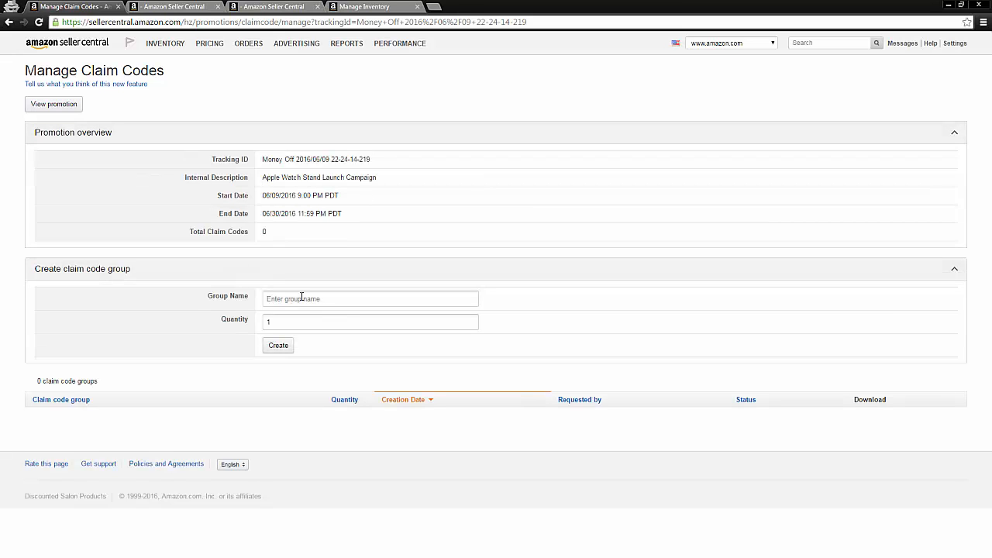
pyautogui.moveTo(275, 234); pyautogui.dragTo(177, 236)
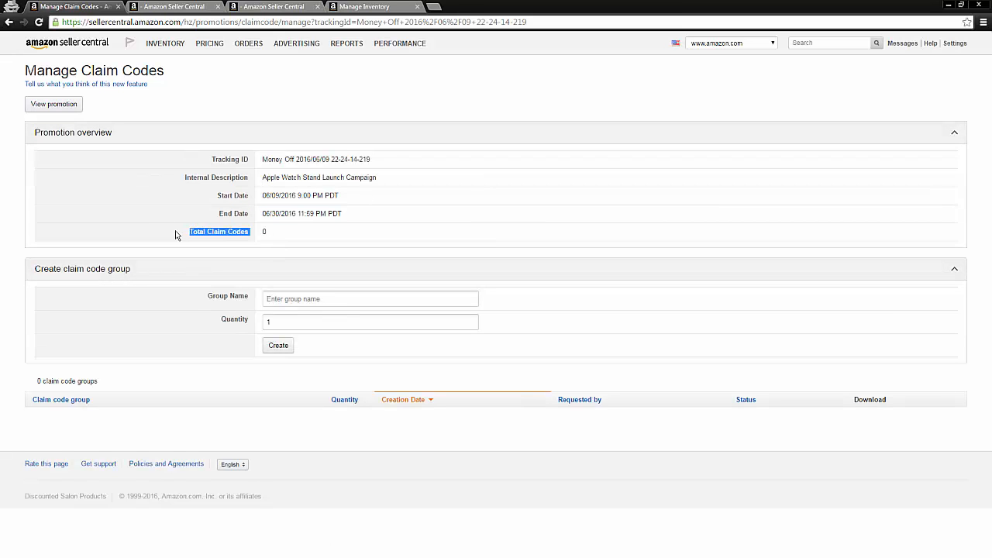
# Create a claim code group named "Apple Watch Stand Launch Group #1" with a quantity of 100
pyautogui.click(273, 305)
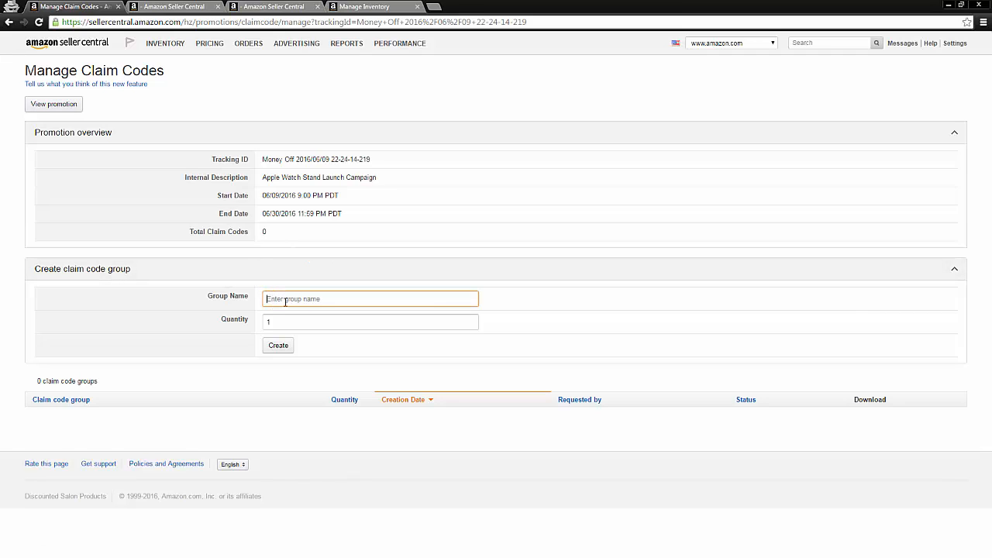
pyautogui.write('Apple Watch Stand Launch Group')
pyautogui.write('#1')
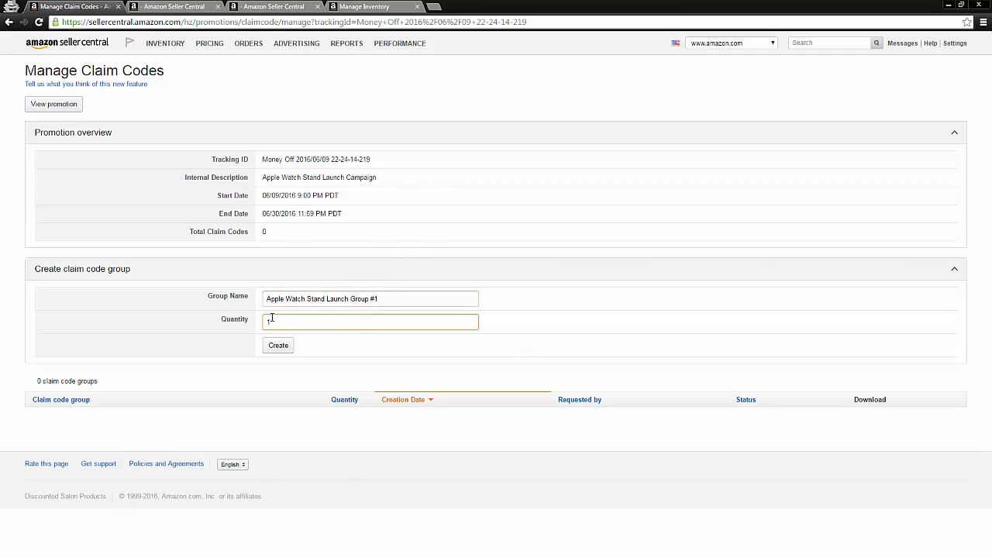
pyautogui.hotkey('ctrl', 'a')
pyautogui.write('100')
pyautogui.click(278, 346)
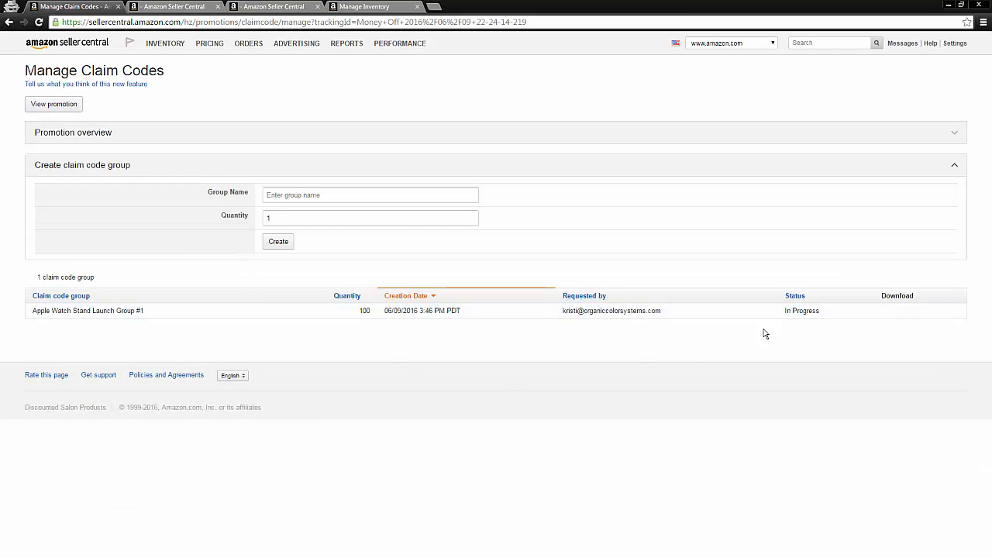
# Refresh the claim code management page and check the new group's status
pyautogui.moveTo(861, 312); pyautogui.dragTo(477, 309)
pyautogui.click(300, 303)
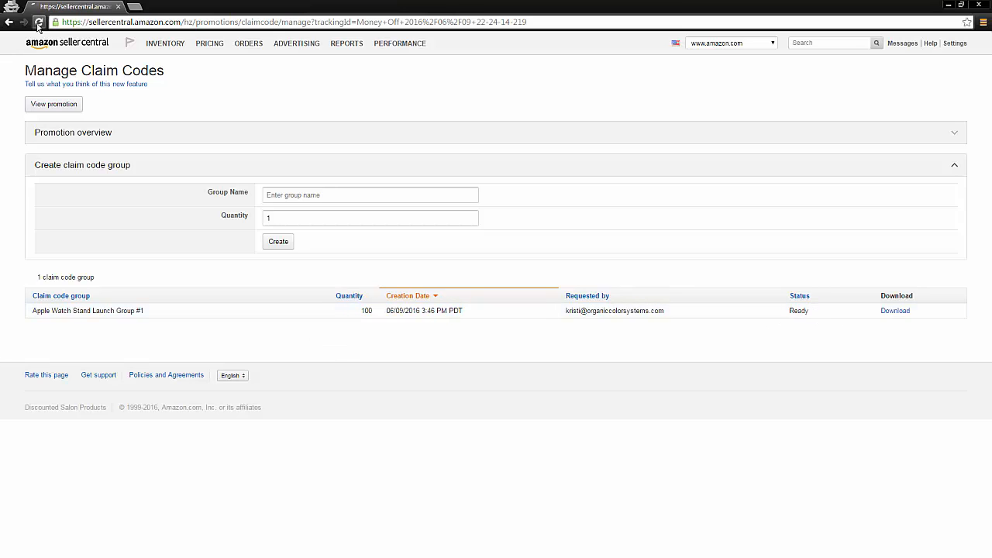
pyautogui.click(39, 22)
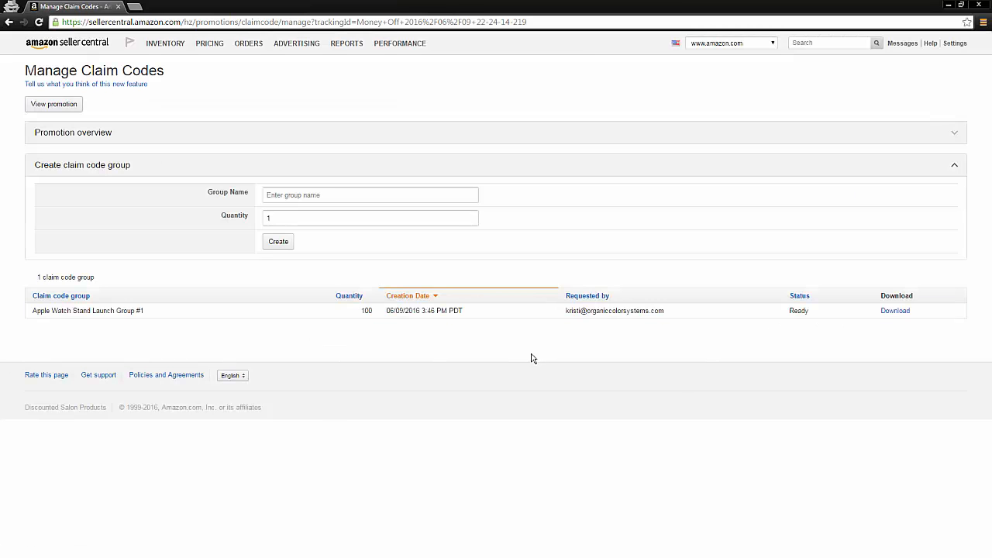
pyautogui.moveTo(768, 317); pyautogui.dragTo(828, 314)
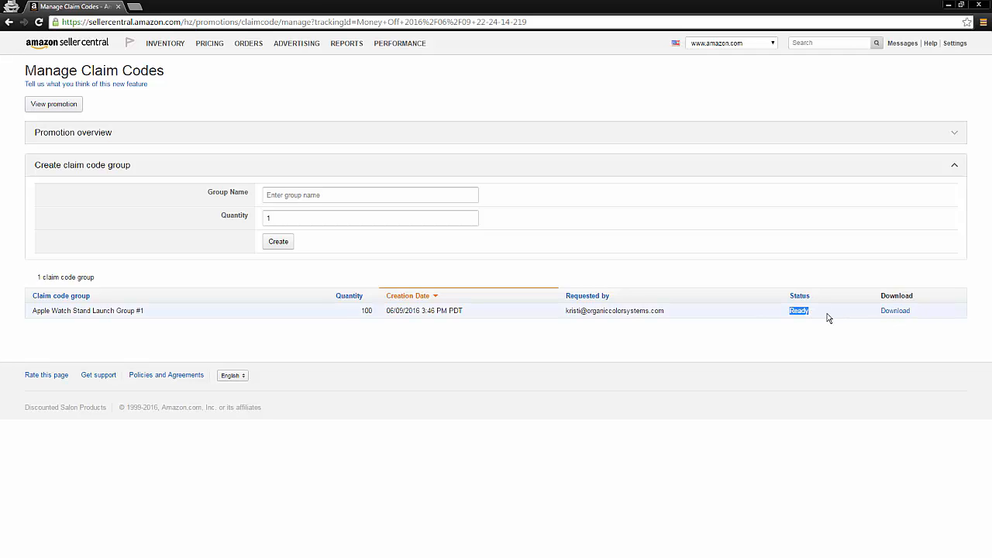
pyautogui.click(828, 317)
# Download the claim codes for Apple Watch Stand Launch Group #1, open the file in Notepad and look through the codes
pyautogui.click(896, 311)
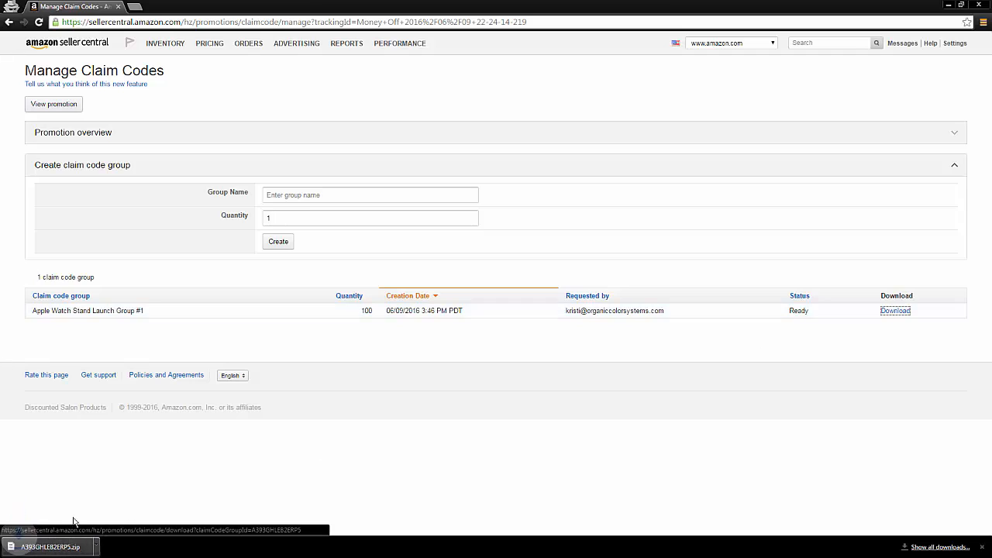
pyautogui.click(48, 547)
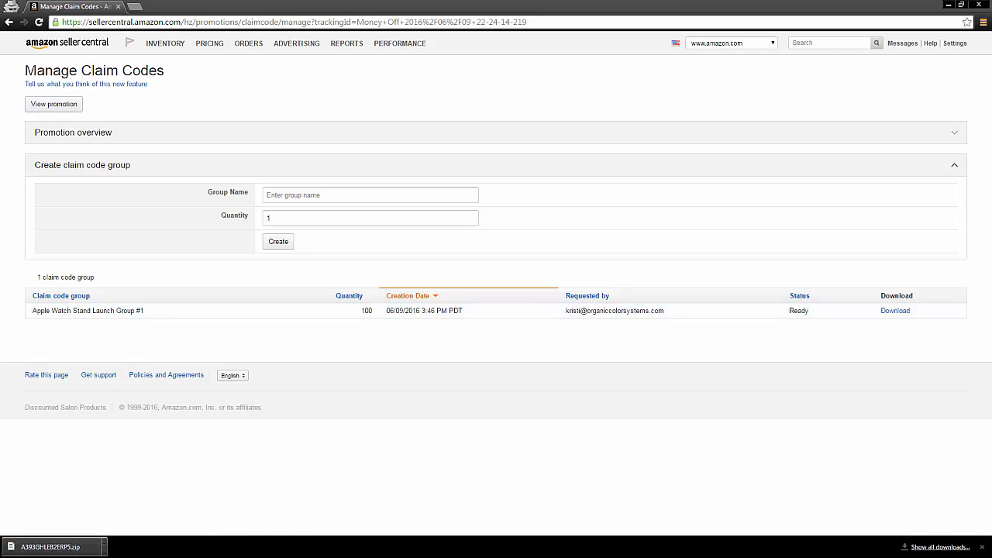
pyautogui.moveTo(799, 145); pyautogui.dragTo(244, 51)
pyautogui.scroll(-5, 454, 159)
pyautogui.scroll(-3, 453, 158)
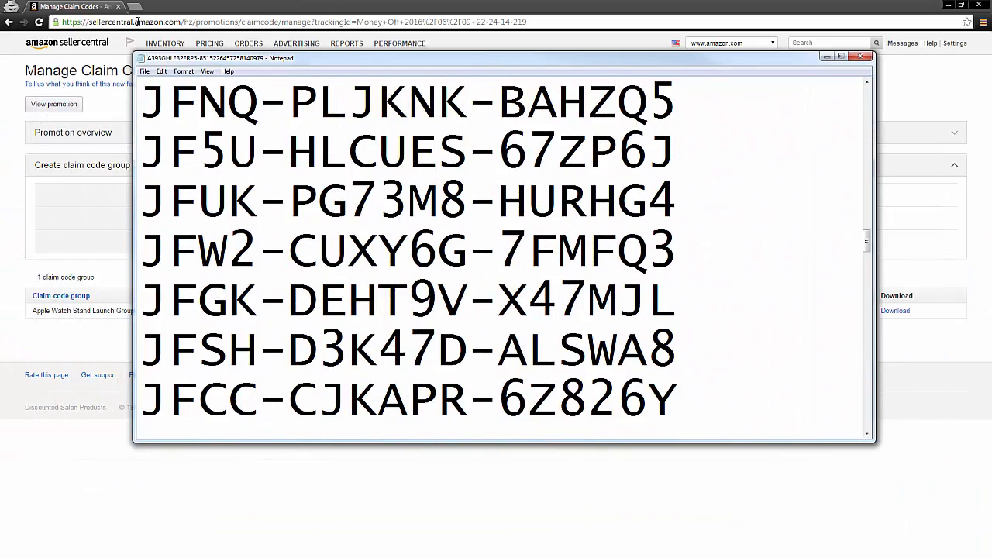
# Reduce the font size of the claim code text file in Notepad so that more codes fit in the window
pyautogui.click(184, 71)
pyautogui.click(202, 98)
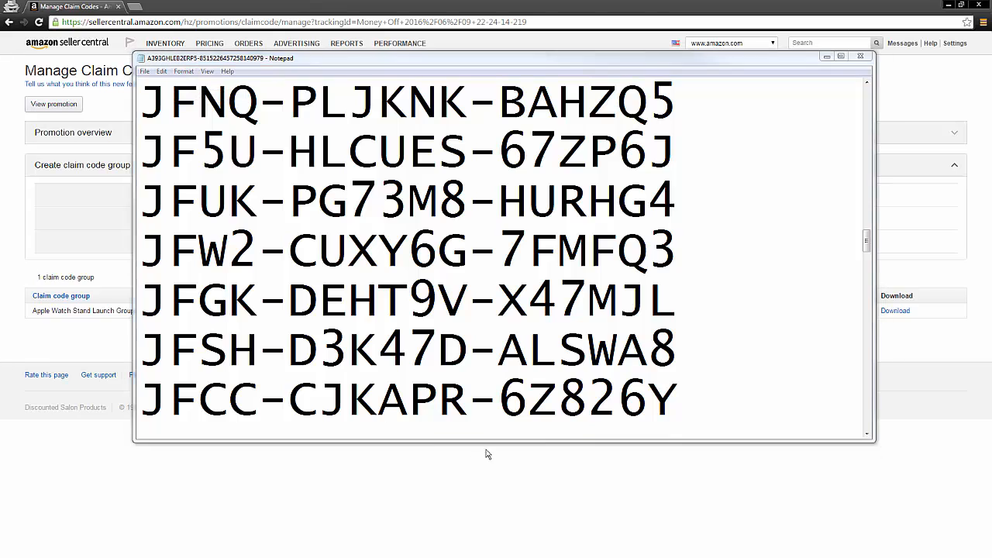
pyautogui.click(300, 359)
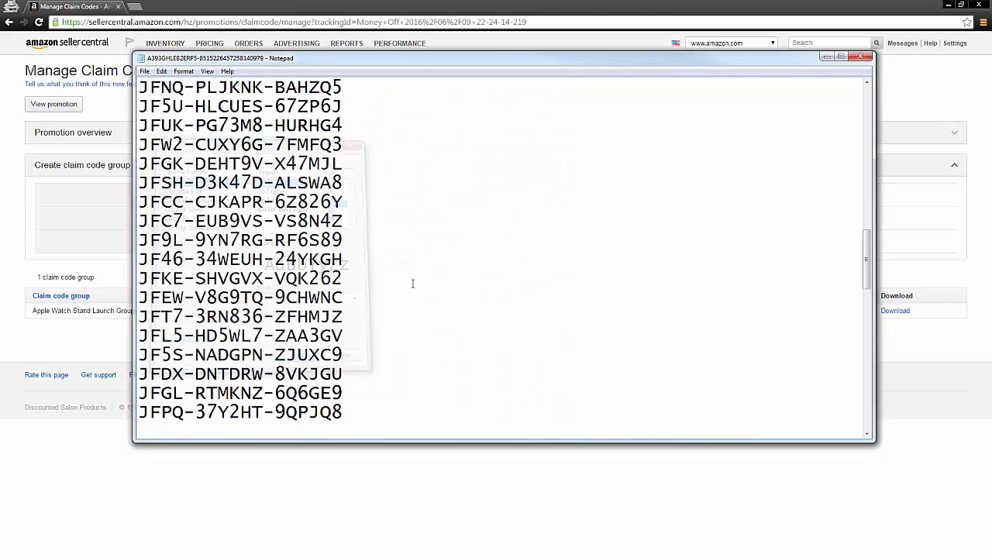
# Go back to the beginning of the claim code list and highlight each of the first four codes individually, one after another
pyautogui.scroll(10, 367, 287)
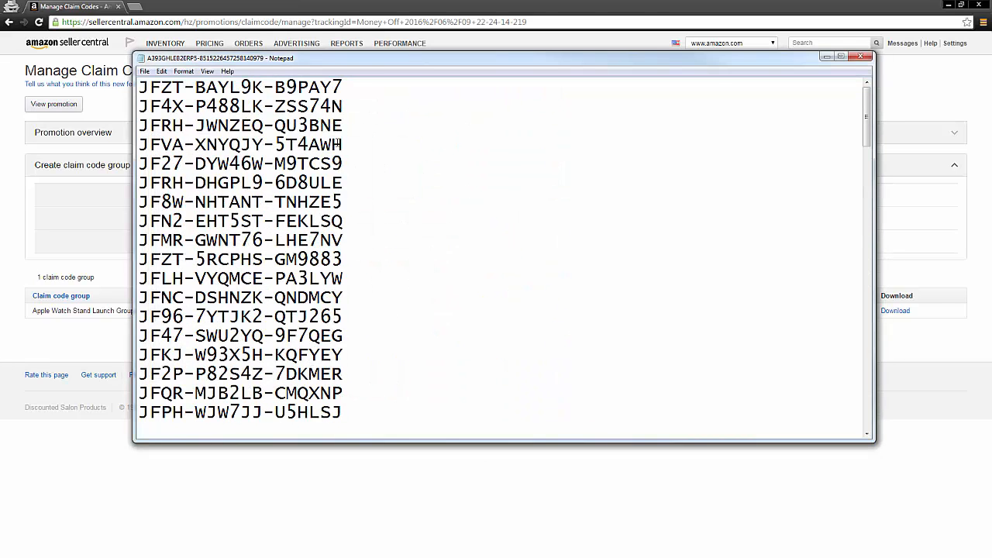
pyautogui.moveTo(368, 85); pyautogui.dragTo(133, 59)
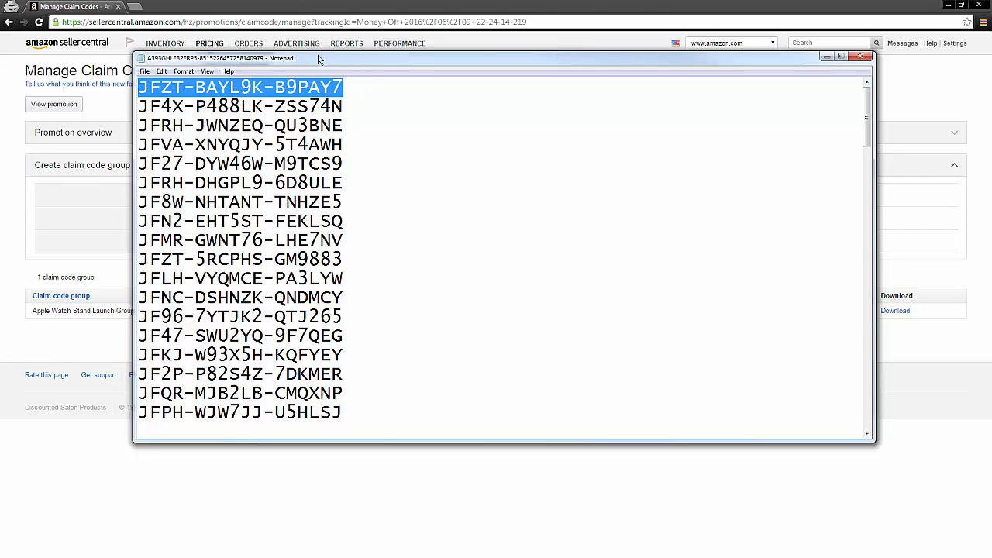
pyautogui.moveTo(345, 99); pyautogui.dragTo(136, 108)
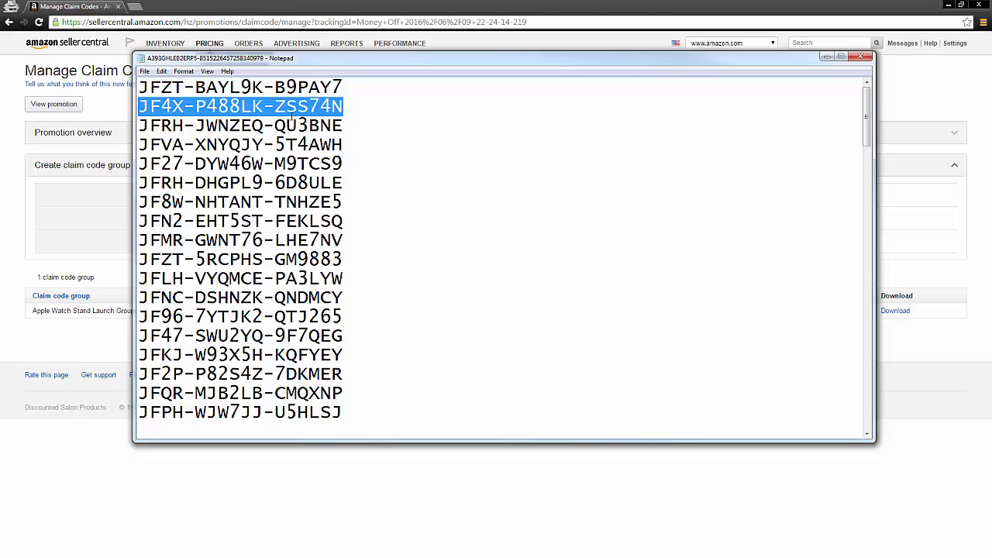
pyautogui.moveTo(352, 130); pyautogui.dragTo(137, 125)
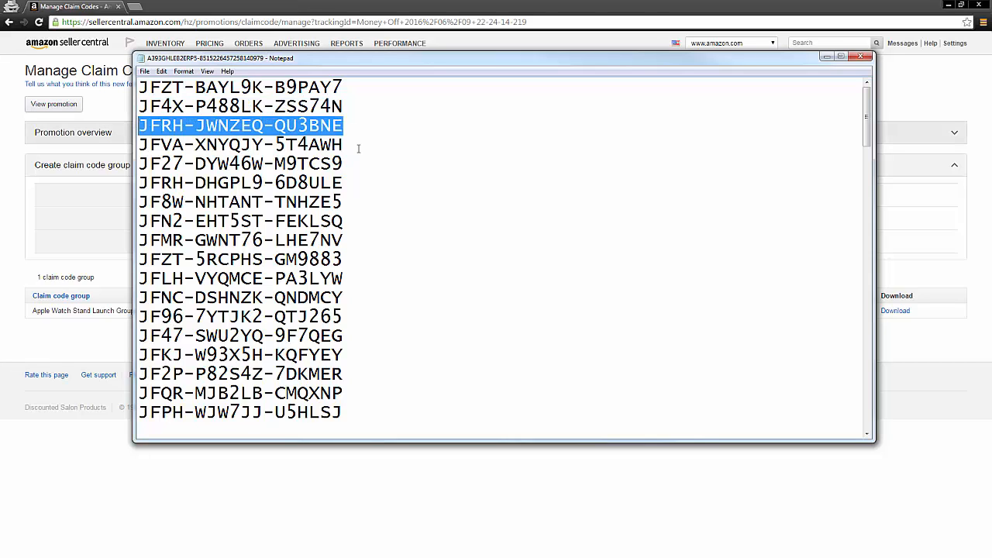
pyautogui.moveTo(358, 148); pyautogui.dragTo(132, 144)
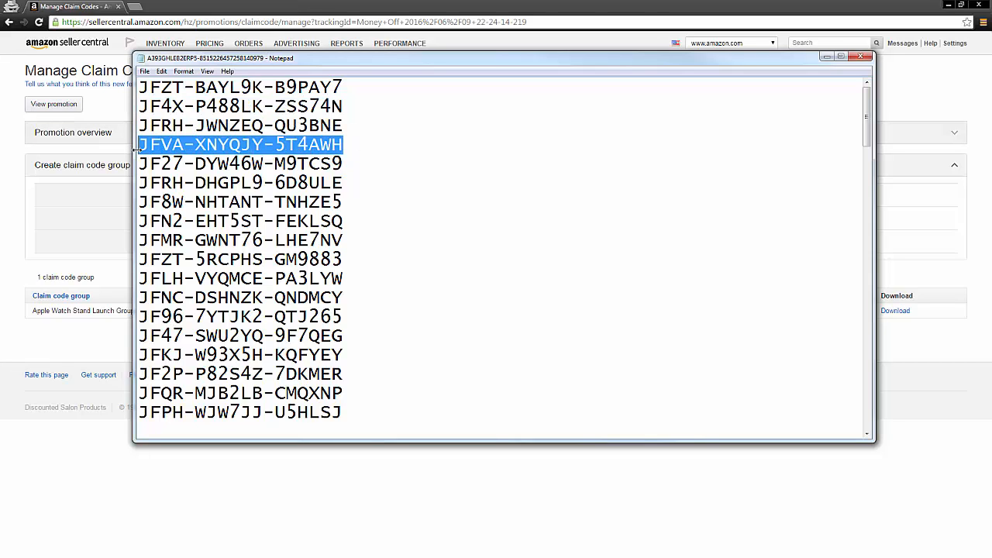